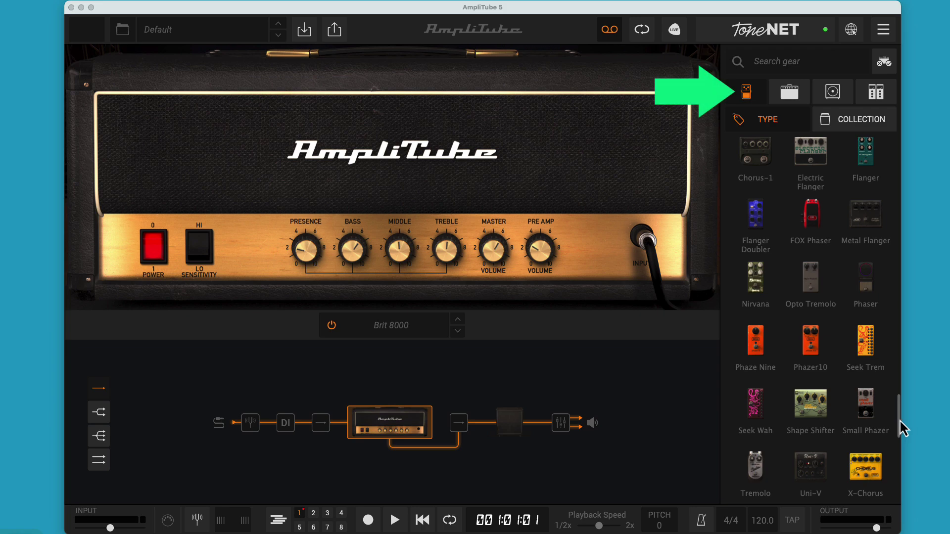
Drag a TONEX Stomp from the TONEX gear category into the chain ahead of the Brit 8000 amp
{"action": "left_click_drag", "start_coordinate": [899, 417], "coordinate": [885, 160]}
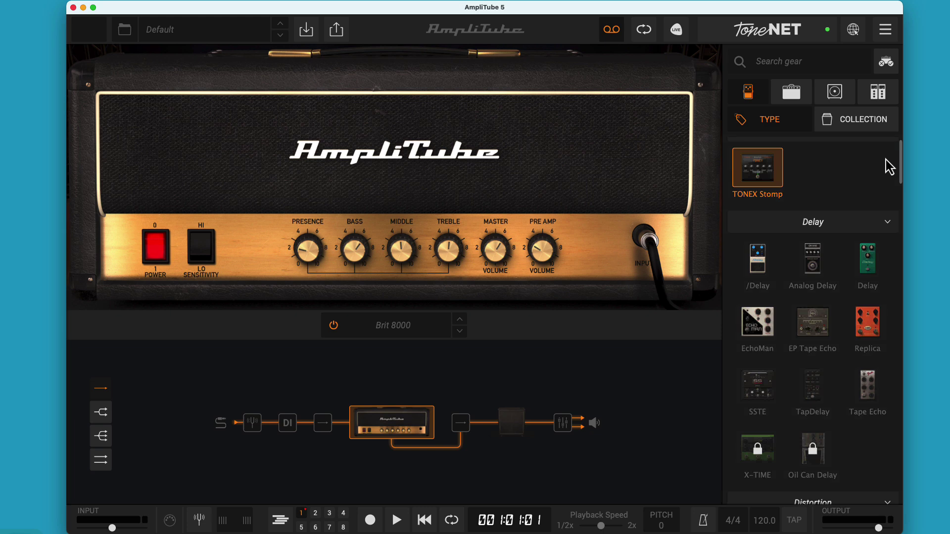
{"action": "scroll", "coordinate": [885, 159], "scroll_direction": "up", "scroll_amount": 1}
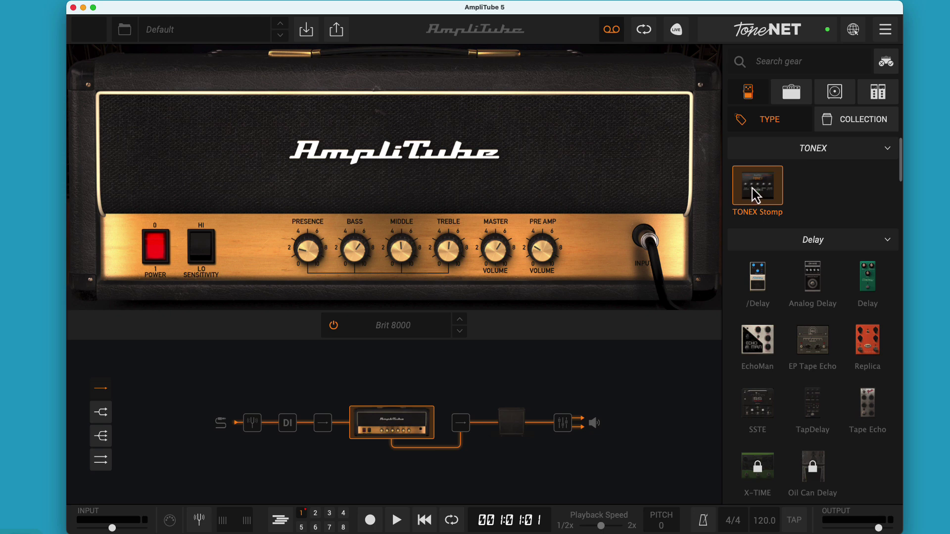
{"action": "left_click_drag", "start_coordinate": [752, 188], "coordinate": [325, 426]}
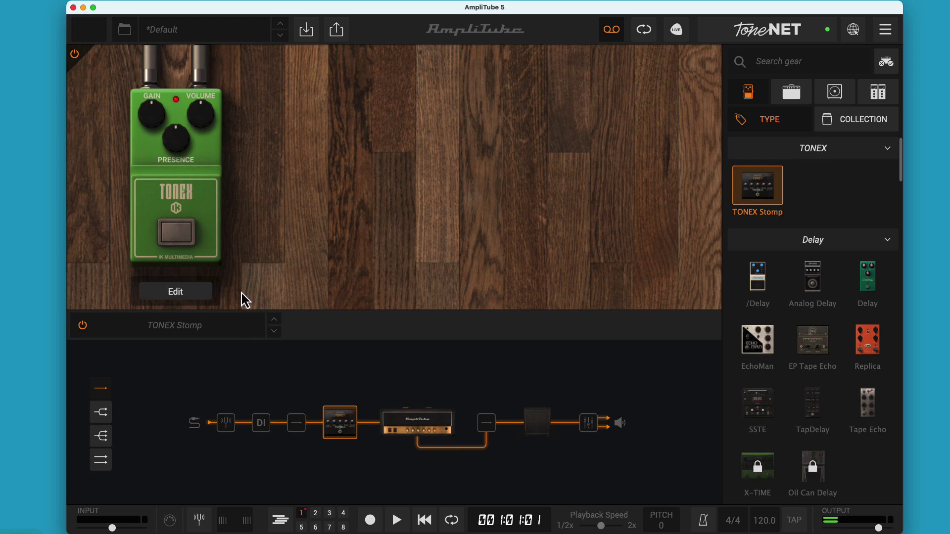
Open the TONEX Stomp's editor and its tone-model list, with TS808 bright mid currently loaded
{"action": "left_click", "coordinate": [181, 294]}
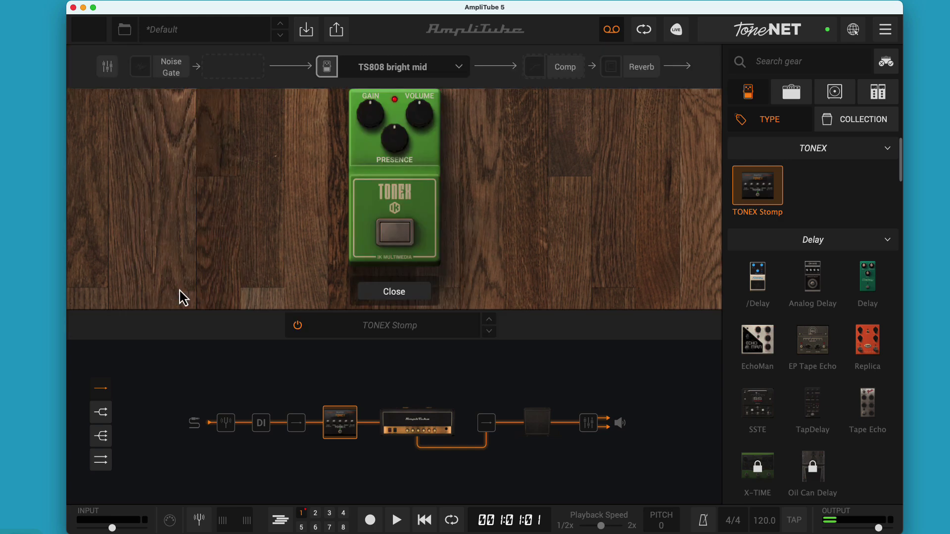
{"action": "left_click", "coordinate": [459, 67]}
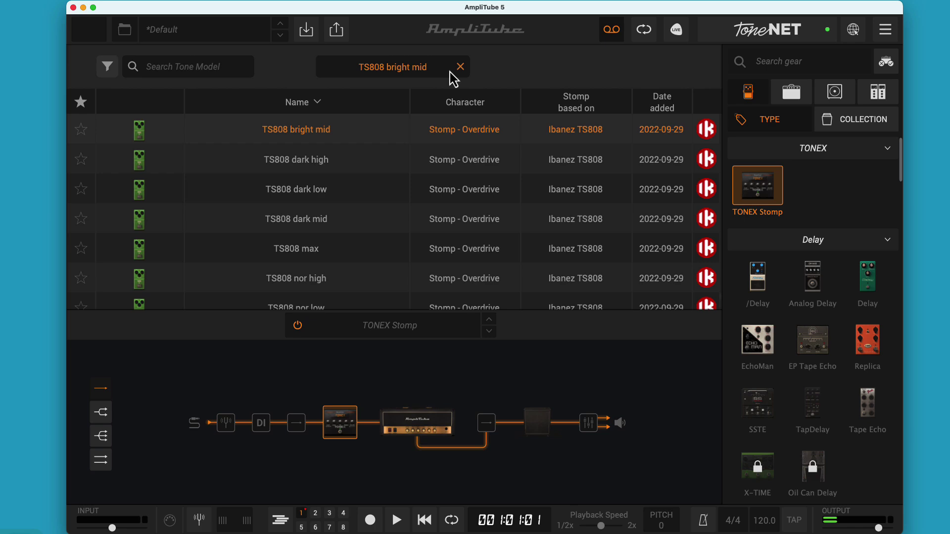
{"action": "scroll", "coordinate": [465, 151], "scroll_direction": "up", "scroll_amount": 10}
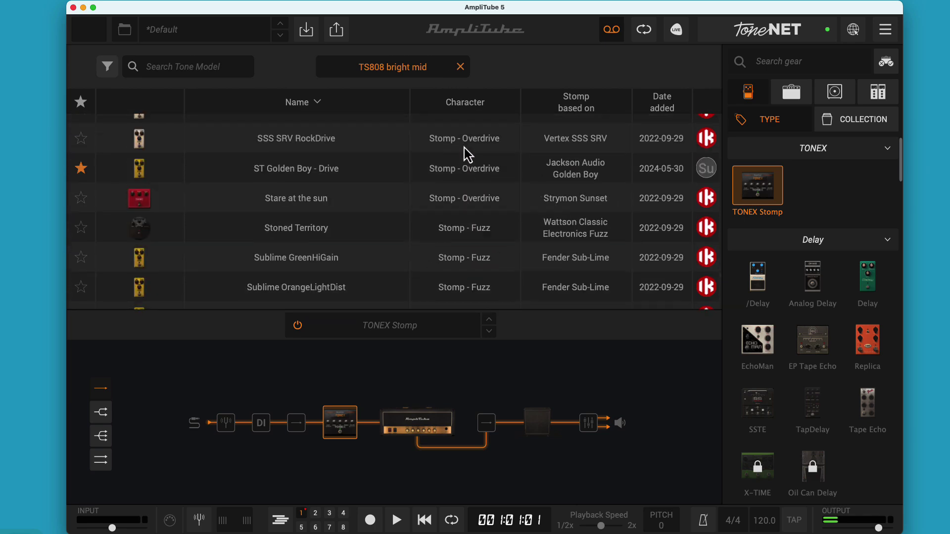
{"action": "scroll", "coordinate": [465, 153], "scroll_direction": "up", "scroll_amount": 8}
{"action": "scroll", "coordinate": [465, 153], "scroll_direction": "down", "scroll_amount": 3}
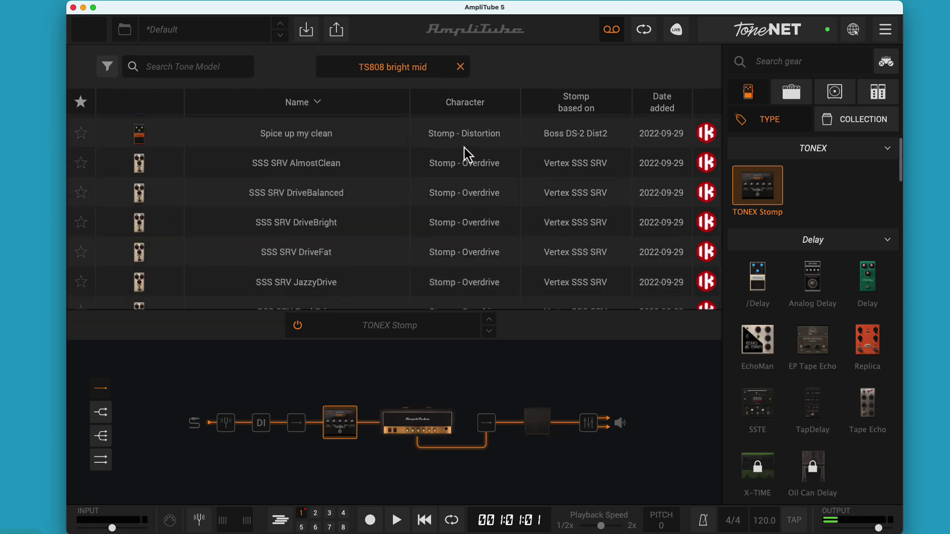
Search the tone models for 'manti' and load Mantic 1
{"action": "left_click", "coordinate": [177, 67]}
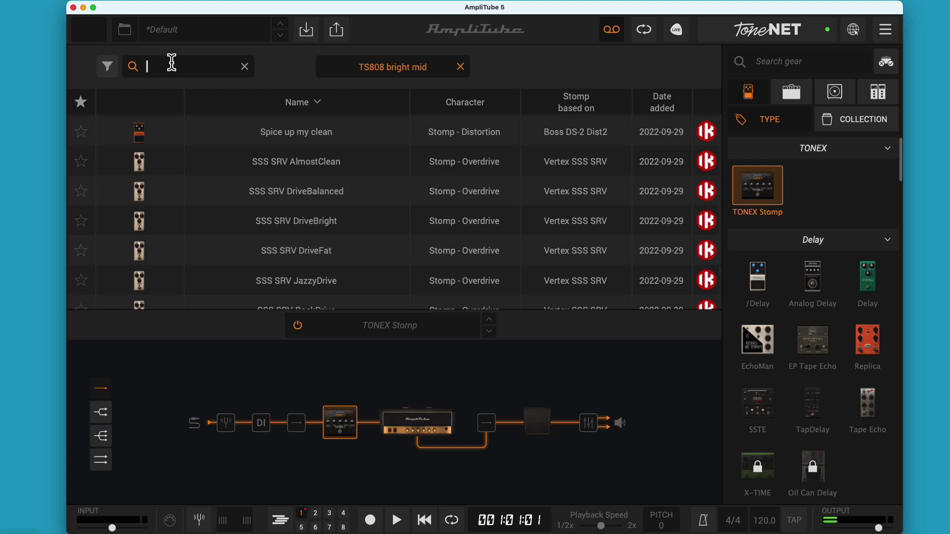
{"action": "type", "text": "kl"}
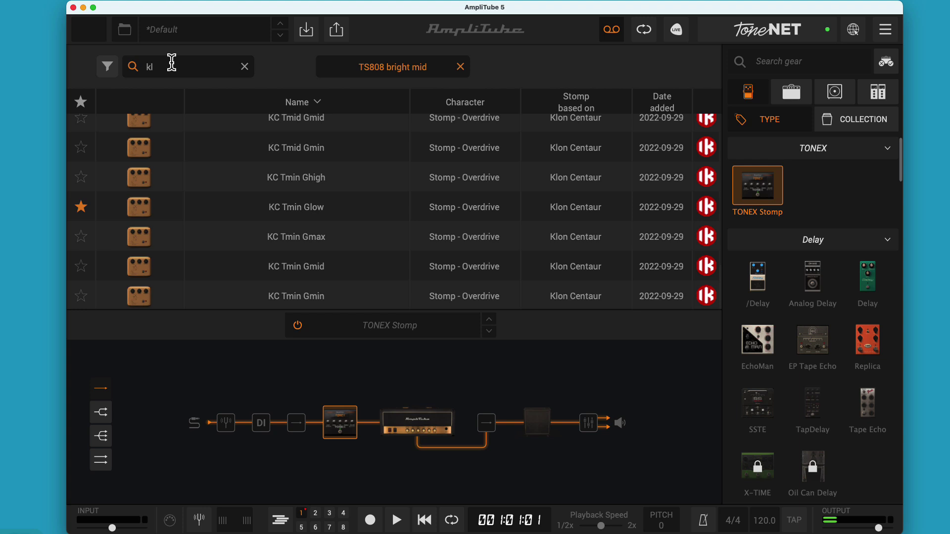
{"action": "type", "text": "o"}
{"action": "key", "text": "BackSpace"}
{"action": "key", "text": "BackSpace"}
{"action": "key", "text": "BackSpace"}
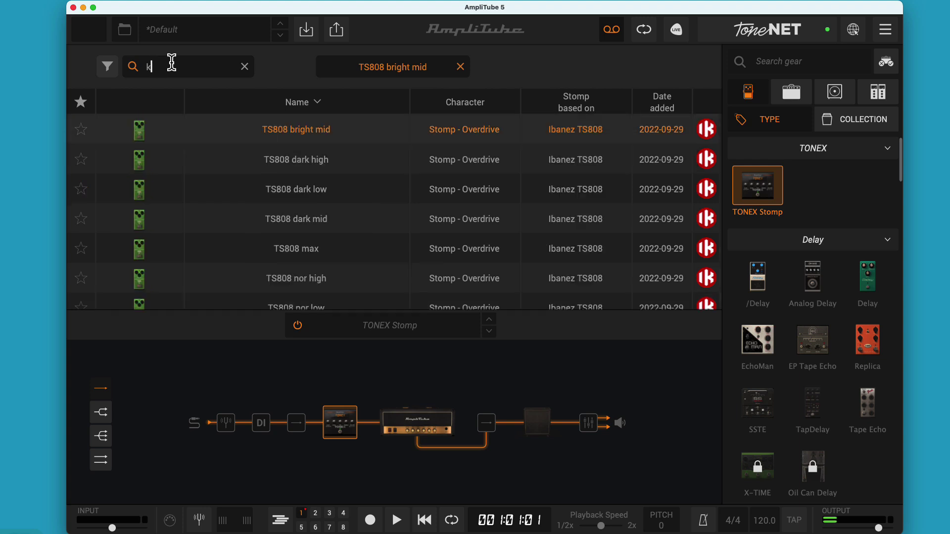
{"action": "type", "text": "tmi"}
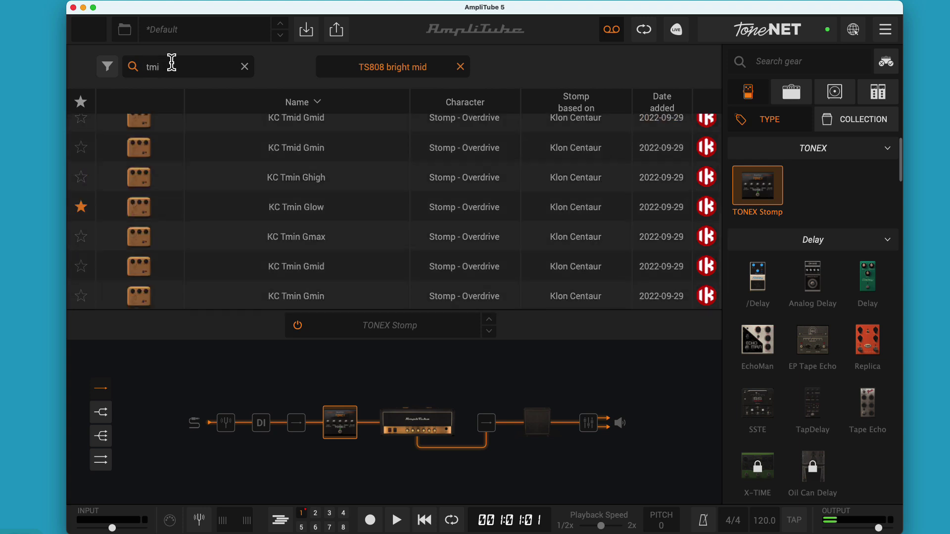
{"action": "type", "text": "d gmi"}
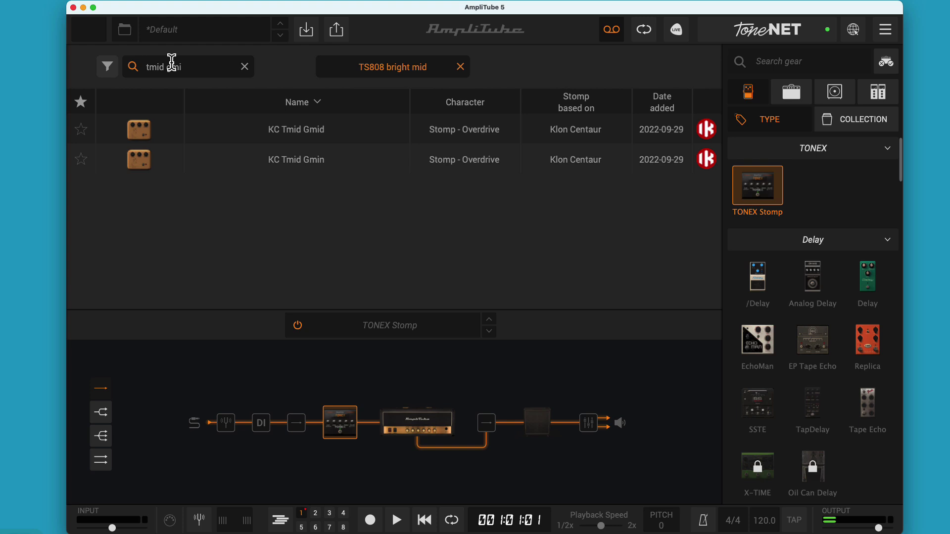
{"action": "key", "text": "BackSpace"}
{"action": "key", "text": "BackSpace"}
{"action": "key", "text": "BackSpace"}
{"action": "key", "text": "BackSpace"}
{"action": "key", "text": "BackSpace"}
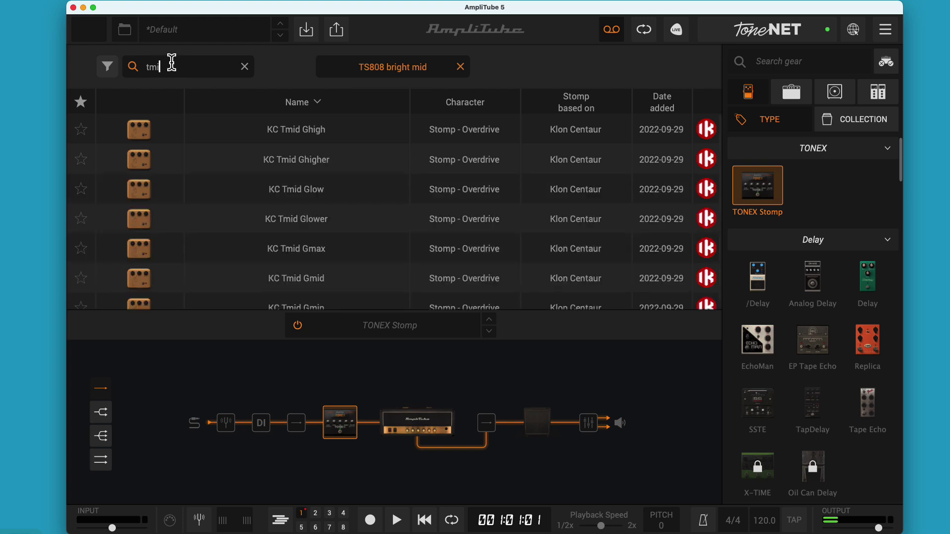
{"action": "key", "text": "BackSpace"}
{"action": "key", "text": "BackSpace"}
{"action": "key", "text": "BackSpace"}
{"action": "type", "text": "mant"}
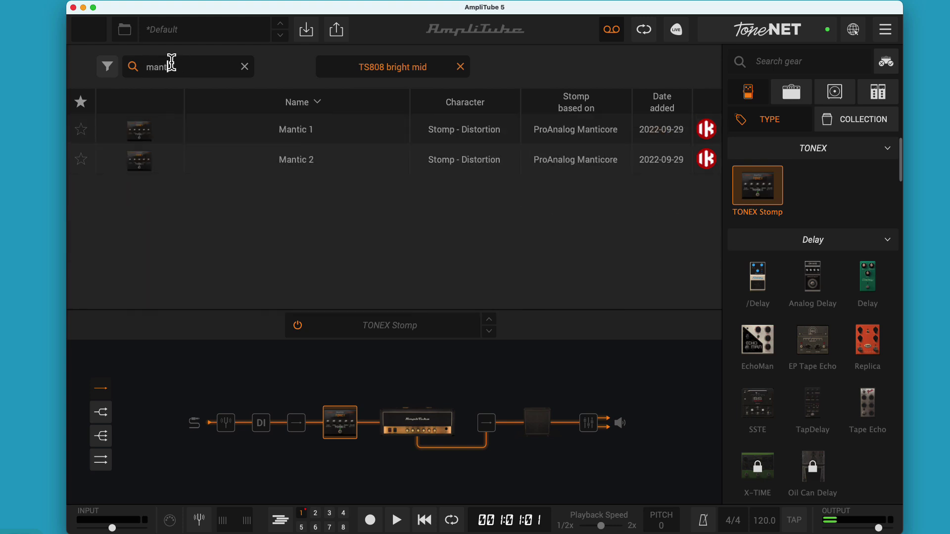
{"action": "type", "text": "i"}
{"action": "key", "text": "Return"}
Star Mantic 1 as a favourite, check the favourites filter, then clear the search
{"action": "left_click", "coordinate": [81, 102]}
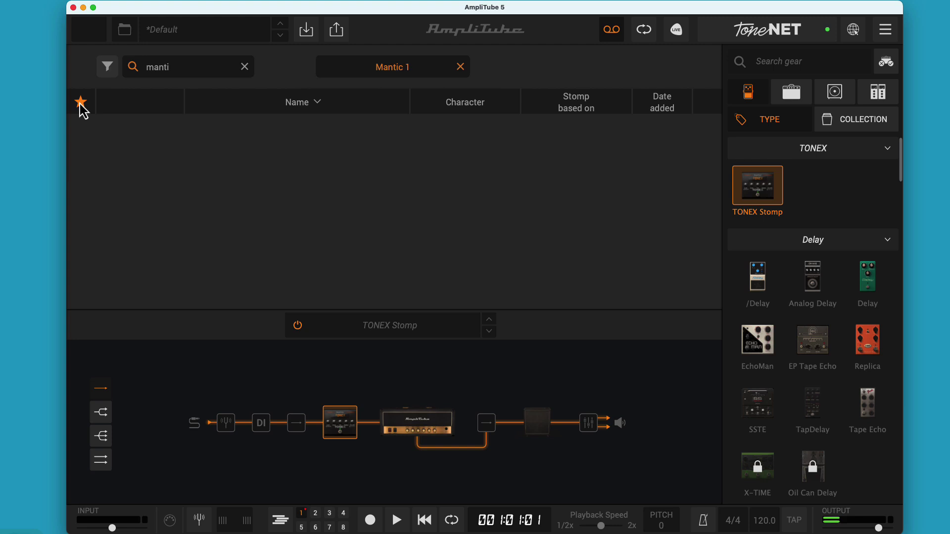
{"action": "left_click", "coordinate": [80, 102]}
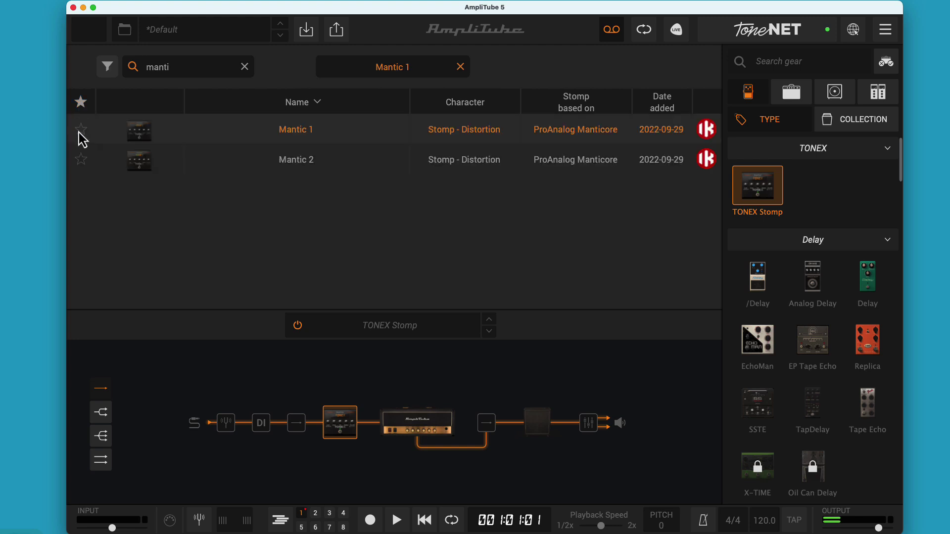
{"action": "left_click", "coordinate": [81, 130]}
{"action": "left_click", "coordinate": [83, 103]}
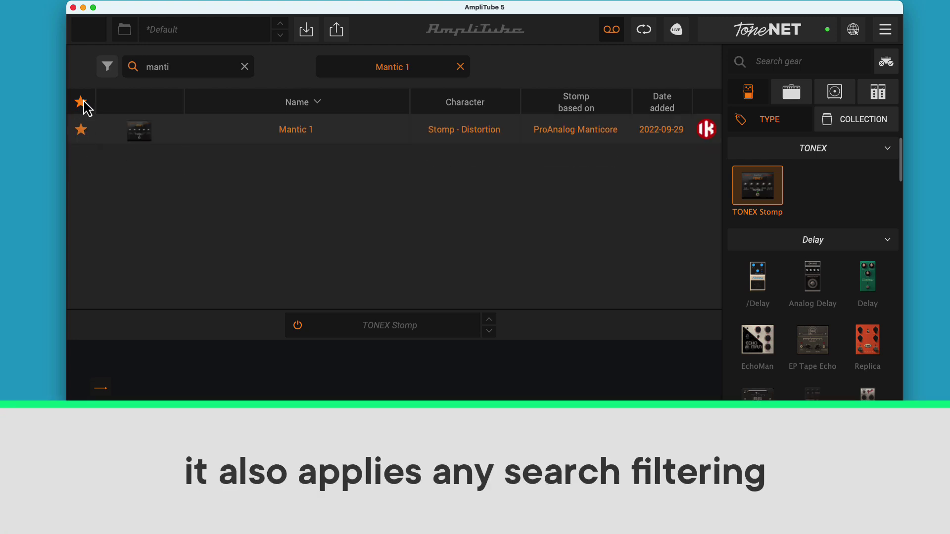
{"action": "left_click", "coordinate": [81, 102]}
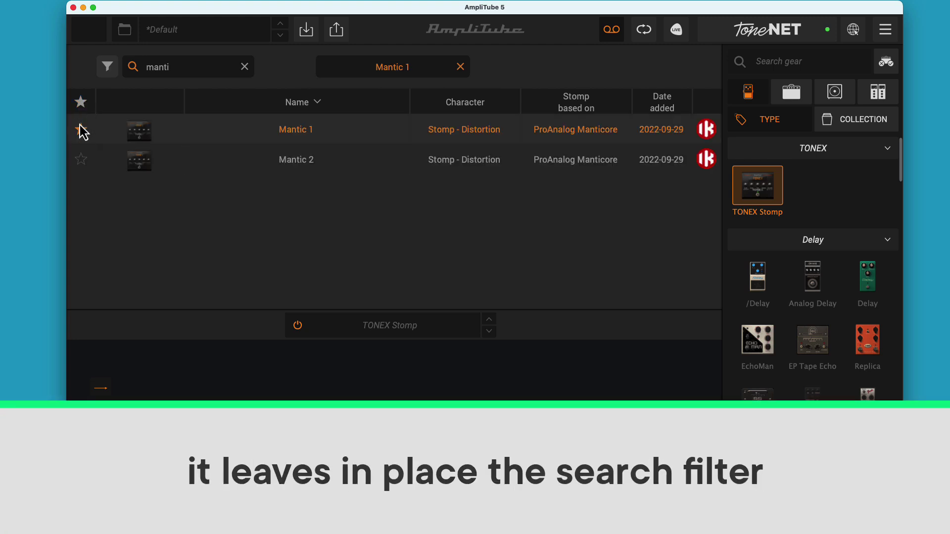
{"action": "left_click", "coordinate": [245, 67]}
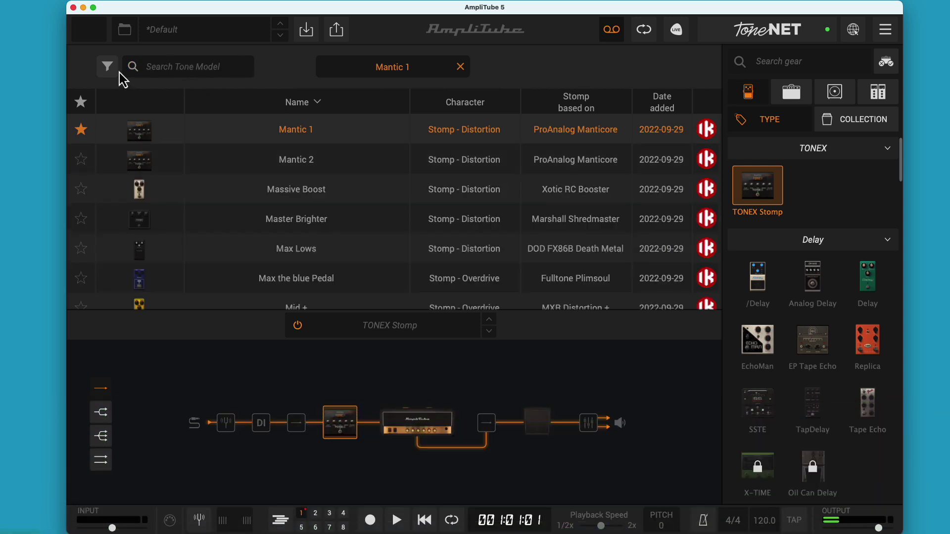
Filter tone models by the Stomp - EQ character, leaving only TB83 and TrebleBoosterDeluxe
{"action": "left_click", "coordinate": [113, 69]}
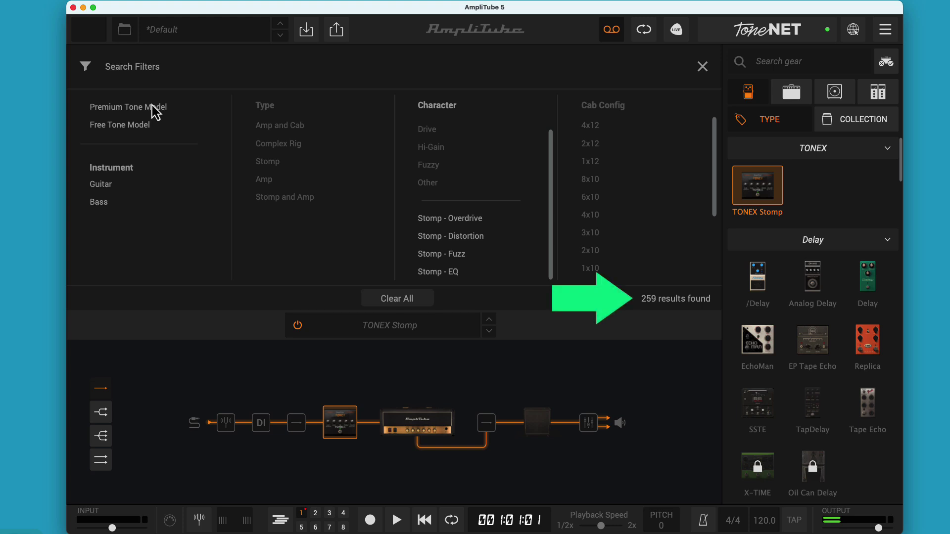
{"action": "left_click", "coordinate": [456, 273]}
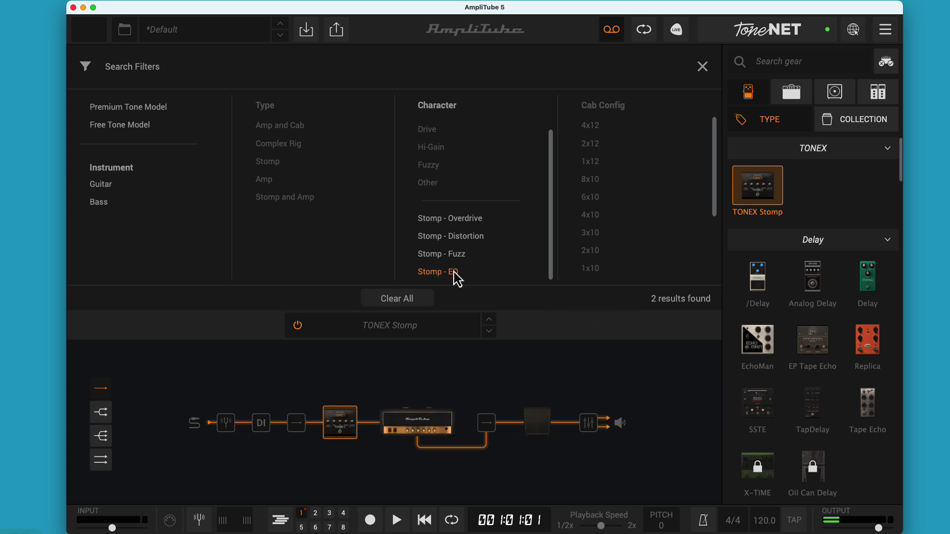
{"action": "left_click", "coordinate": [455, 263]}
{"action": "left_click", "coordinate": [455, 263]}
{"action": "left_click", "coordinate": [702, 67]}
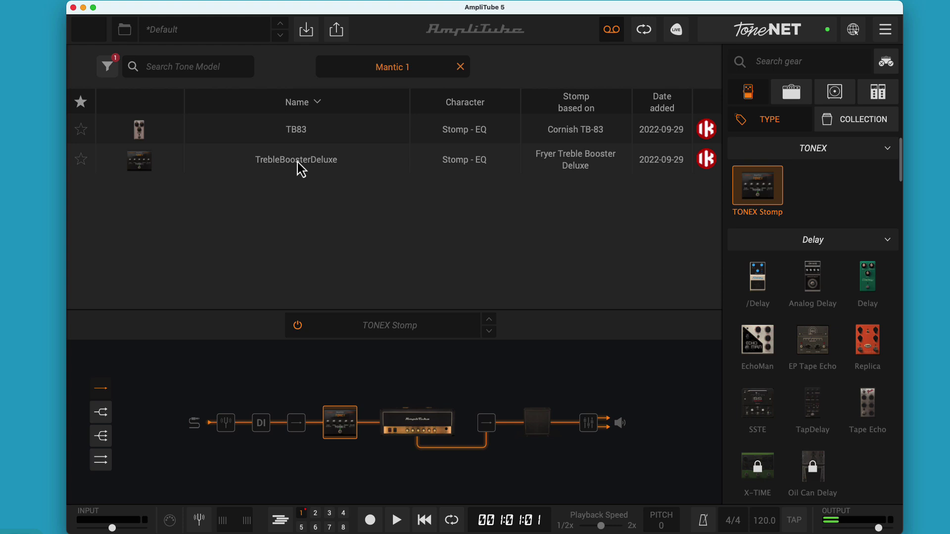
Turn off the favourites view and clear all search filters
{"action": "left_click", "coordinate": [81, 103]}
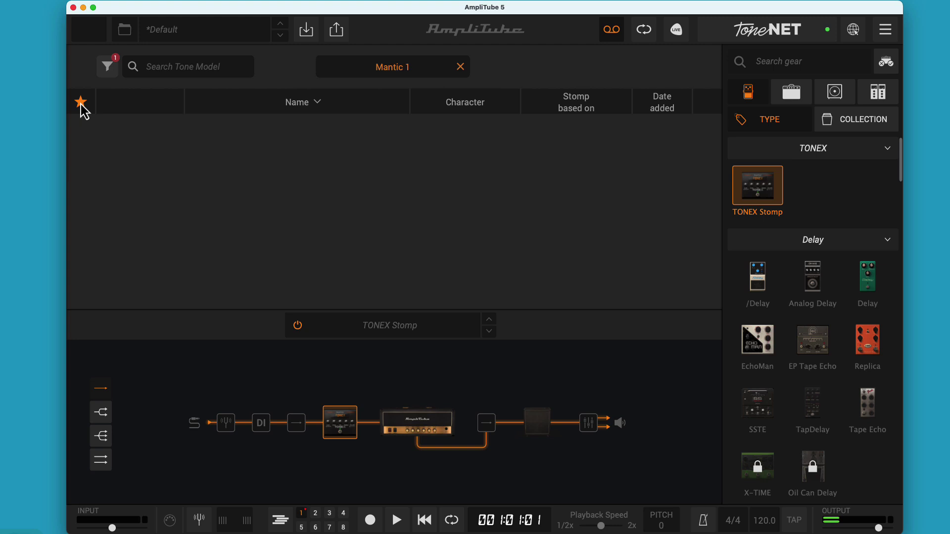
{"action": "left_click", "coordinate": [80, 103]}
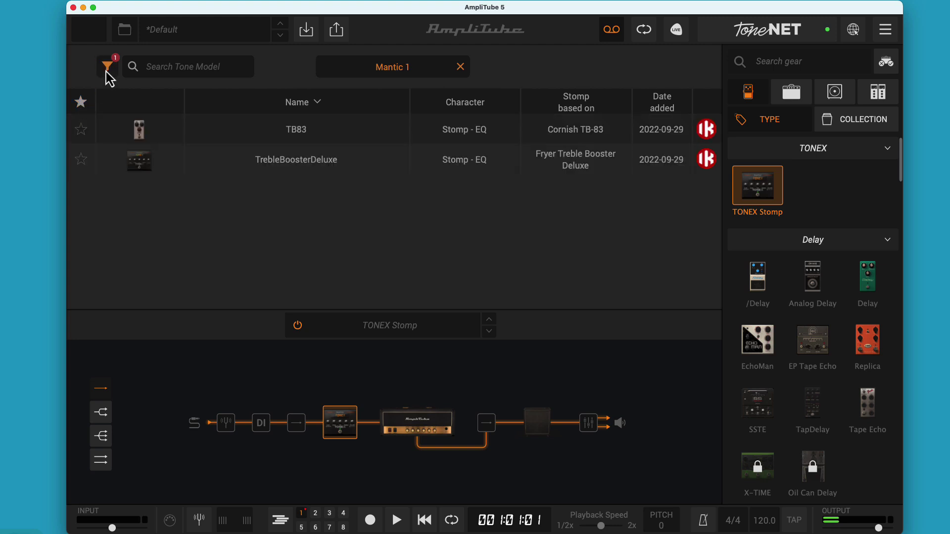
{"action": "left_click", "coordinate": [107, 66]}
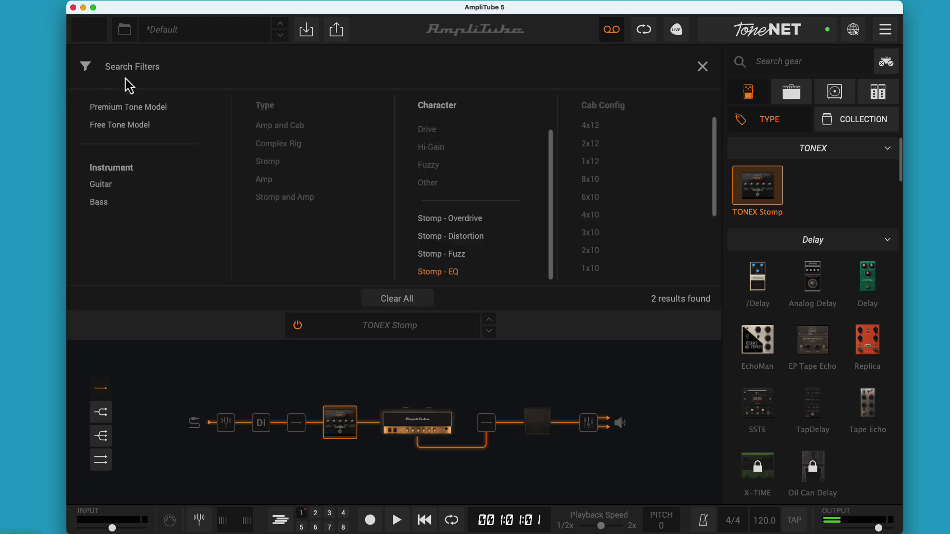
{"action": "left_click", "coordinate": [404, 297]}
{"action": "left_click", "coordinate": [702, 66]}
Sort the list by name again and briefly search '2022' before clearing it
{"action": "left_click", "coordinate": [461, 106]}
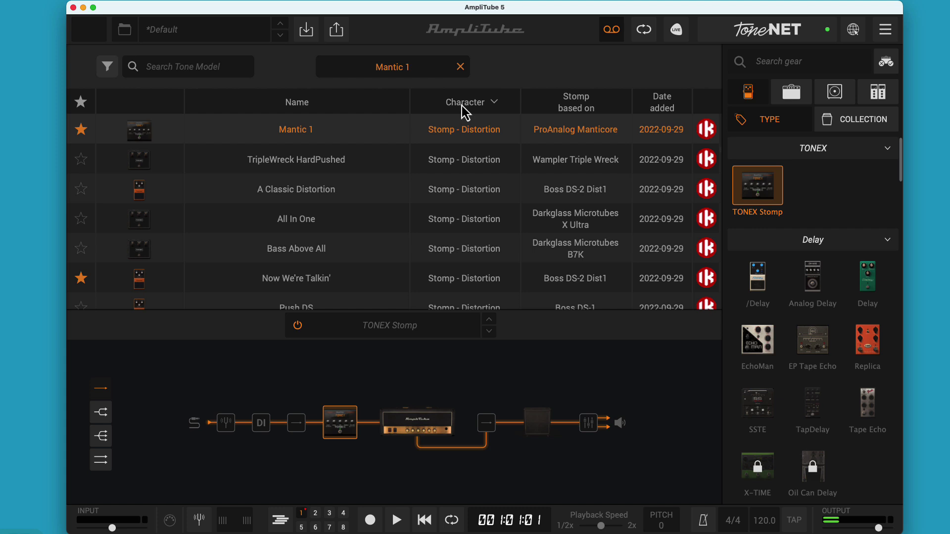
{"action": "left_click", "coordinate": [307, 109]}
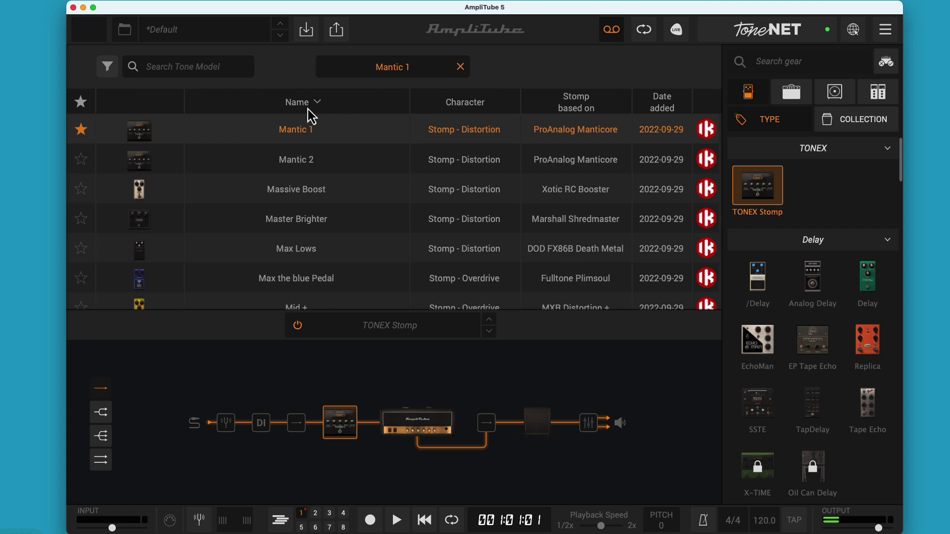
{"action": "left_click", "coordinate": [169, 66]}
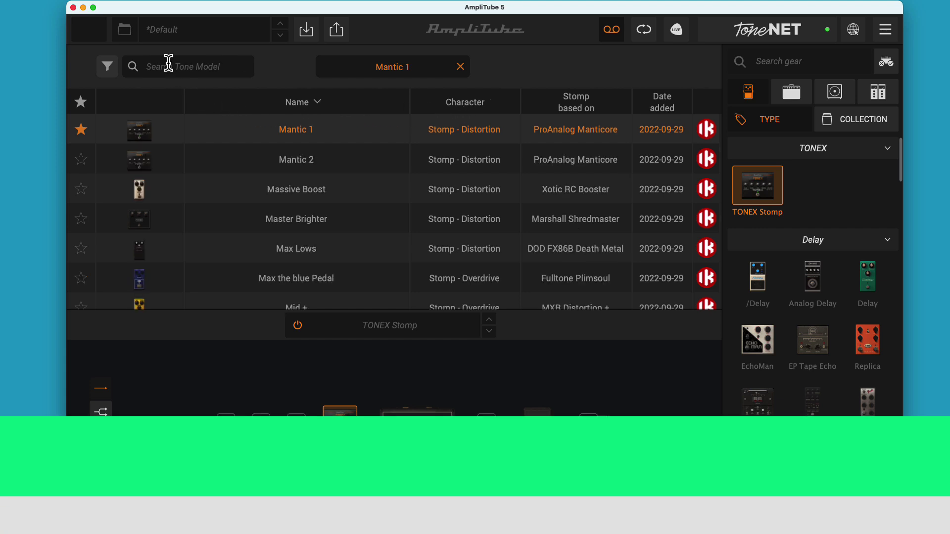
{"action": "type", "text": "2022"}
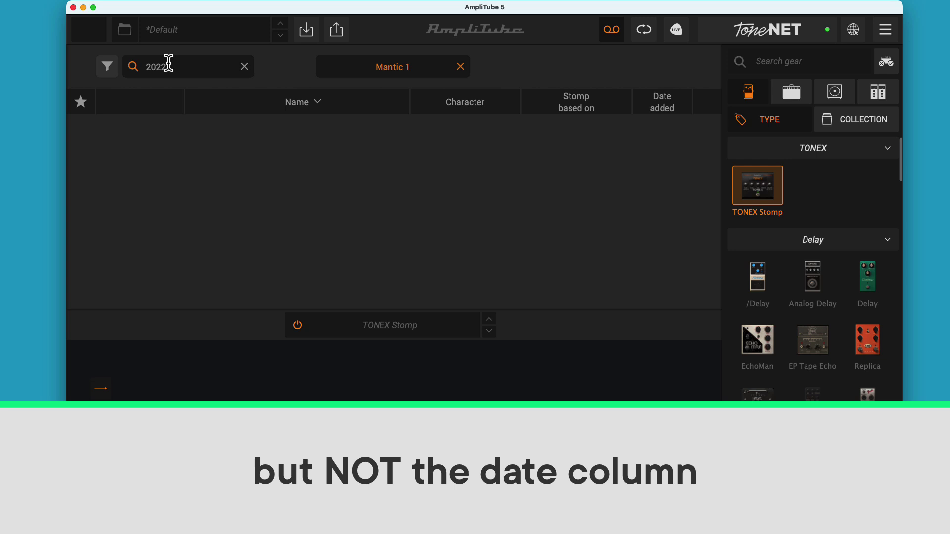
{"action": "key", "text": "BackSpace"}
{"action": "key", "text": "BackSpace"}
{"action": "key", "text": "BackSpace"}
{"action": "key", "text": "BackSpace"}
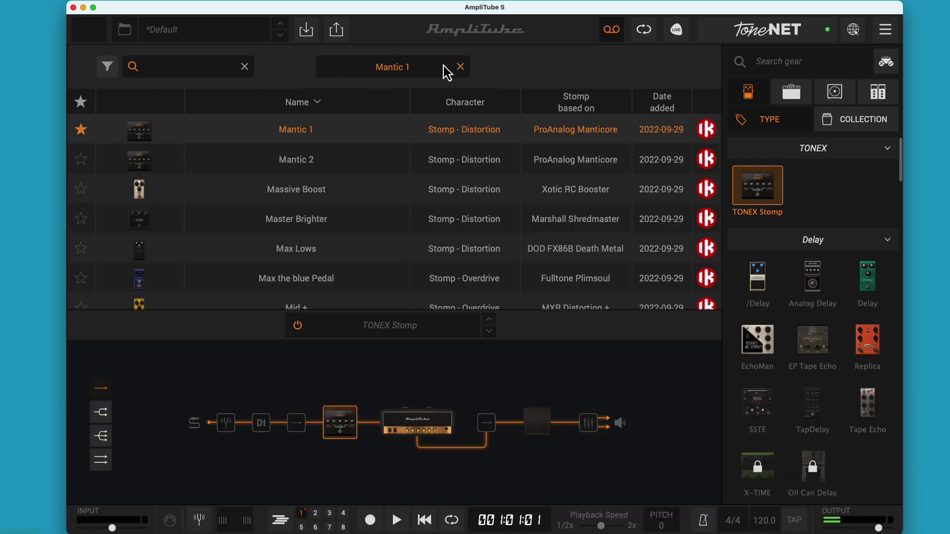
Close the tone-model browser via the X on the Mantic 1 tag
{"action": "left_click", "coordinate": [462, 68]}
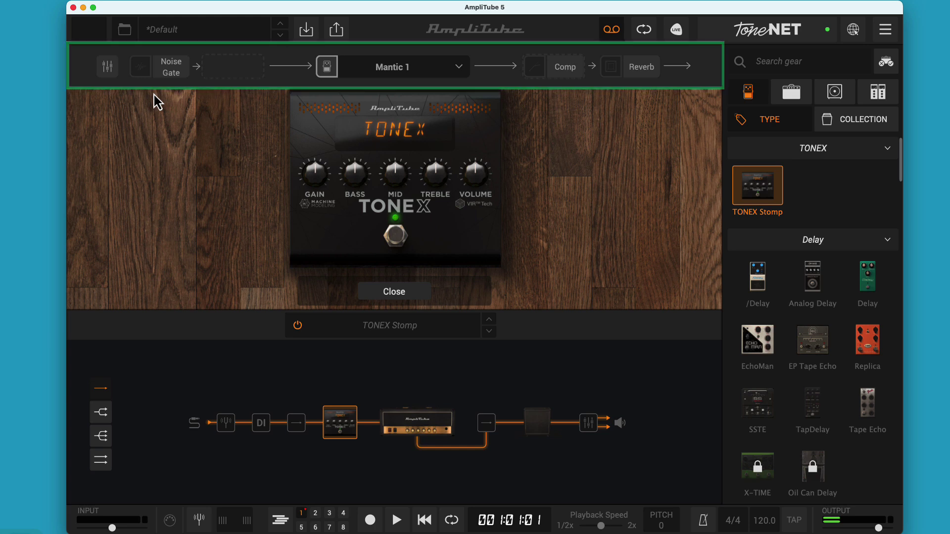
Open the TONEX Stomp's EQ, set the bass to 4.8, and turn the EQ Mix down to 0%
{"action": "left_click", "coordinate": [108, 69]}
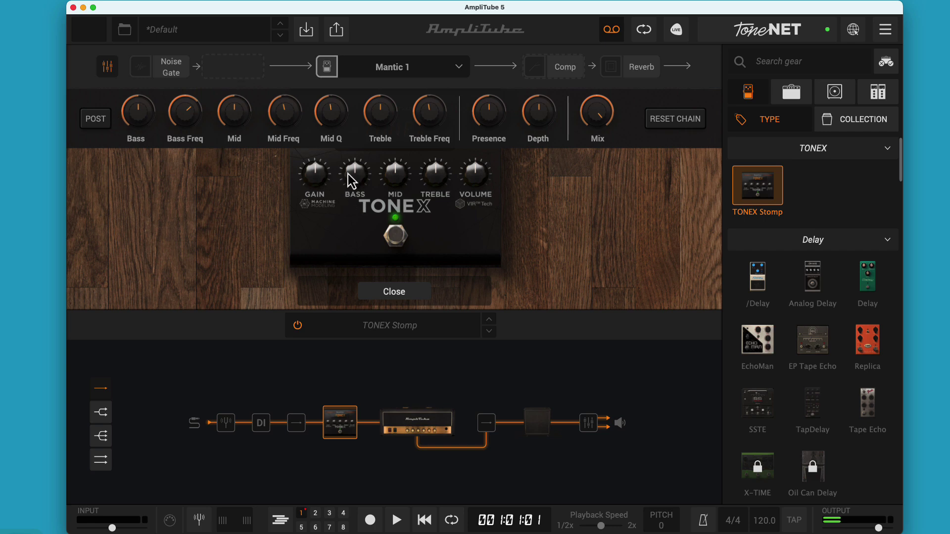
{"action": "left_click_drag", "start_coordinate": [358, 174], "coordinate": [476, 173]}
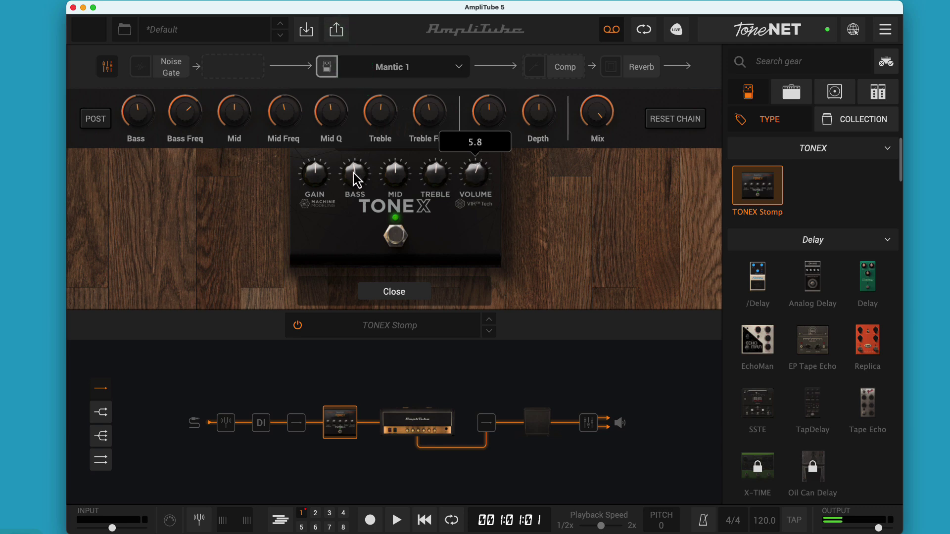
{"action": "mouse_move", "coordinate": [355, 174]}
{"action": "left_mouse_down"}
{"action": "mouse_move", "coordinate": [356, 144]}
{"action": "mouse_move", "coordinate": [355, 184]}
{"action": "left_mouse_up"}
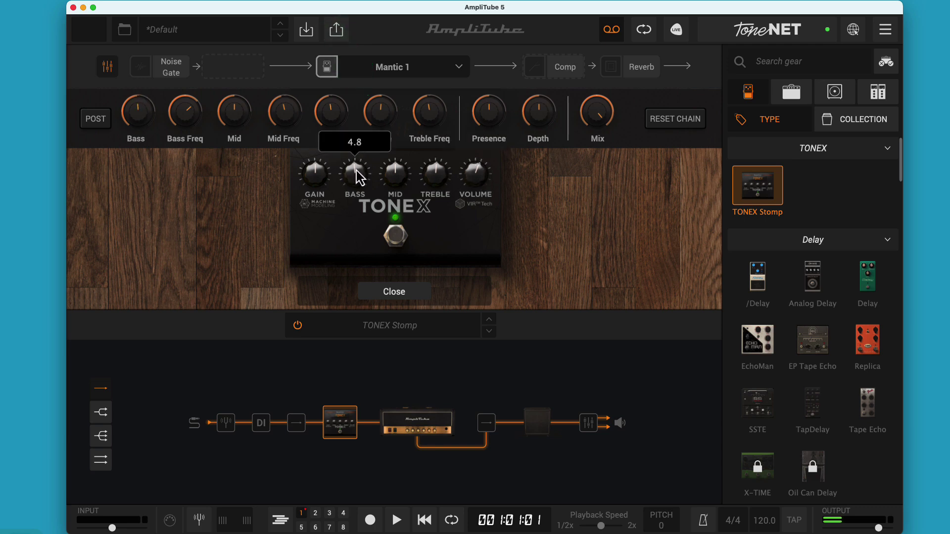
{"action": "mouse_move", "coordinate": [140, 117]}
{"action": "left_mouse_down"}
{"action": "mouse_move", "coordinate": [137, 67]}
{"action": "mouse_move", "coordinate": [138, 119]}
{"action": "left_mouse_up"}
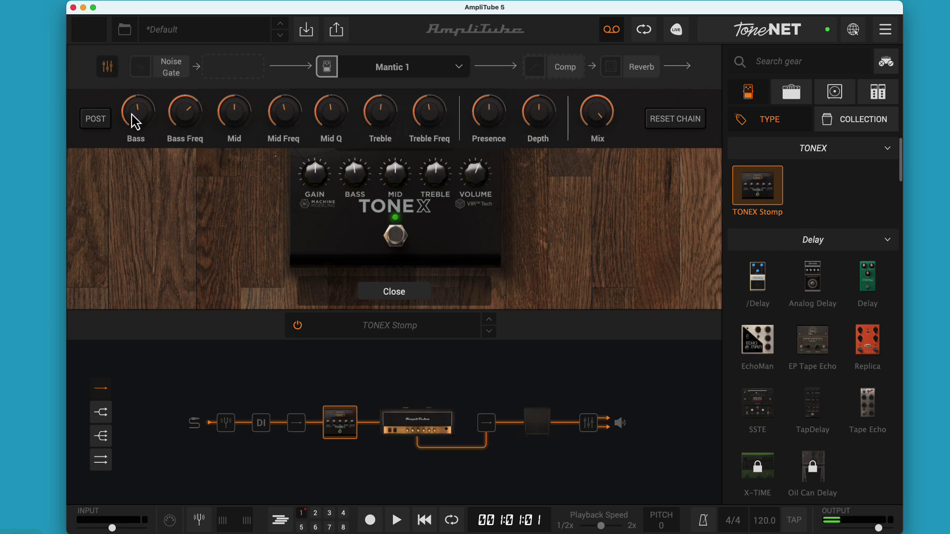
{"action": "left_click", "coordinate": [103, 71]}
{"action": "left_click", "coordinate": [104, 72]}
{"action": "left_click_drag", "start_coordinate": [590, 119], "coordinate": [621, 314]}
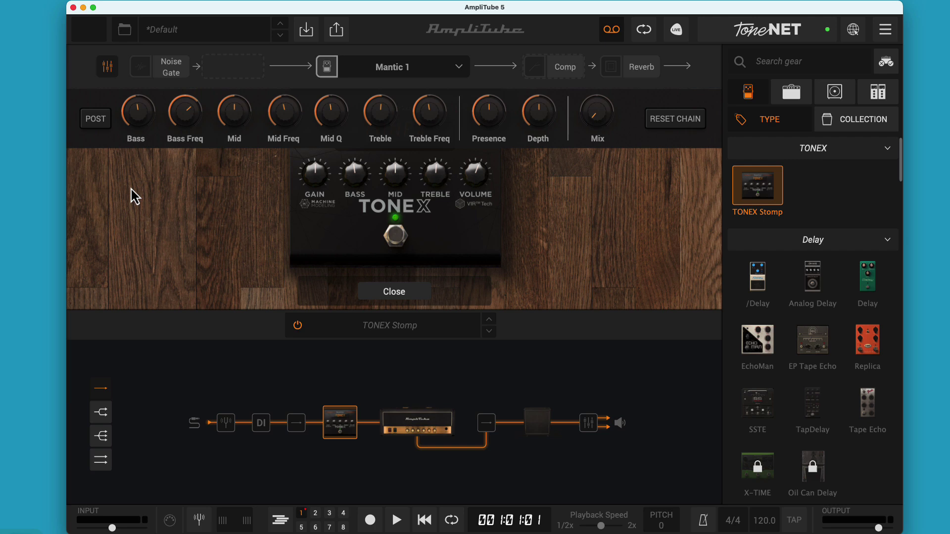
Close the EQ panel and switch the Noise Gate on
{"action": "left_click", "coordinate": [107, 72]}
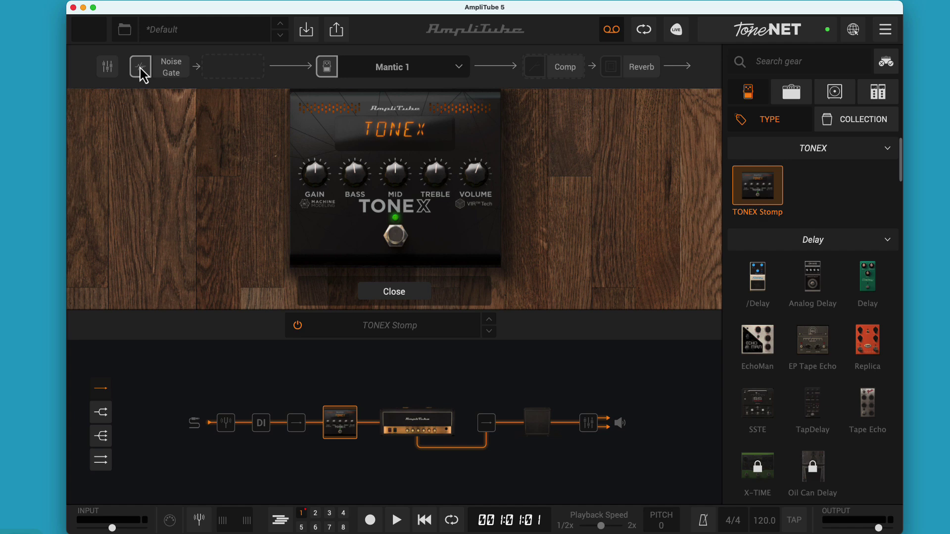
{"action": "left_click", "coordinate": [171, 74]}
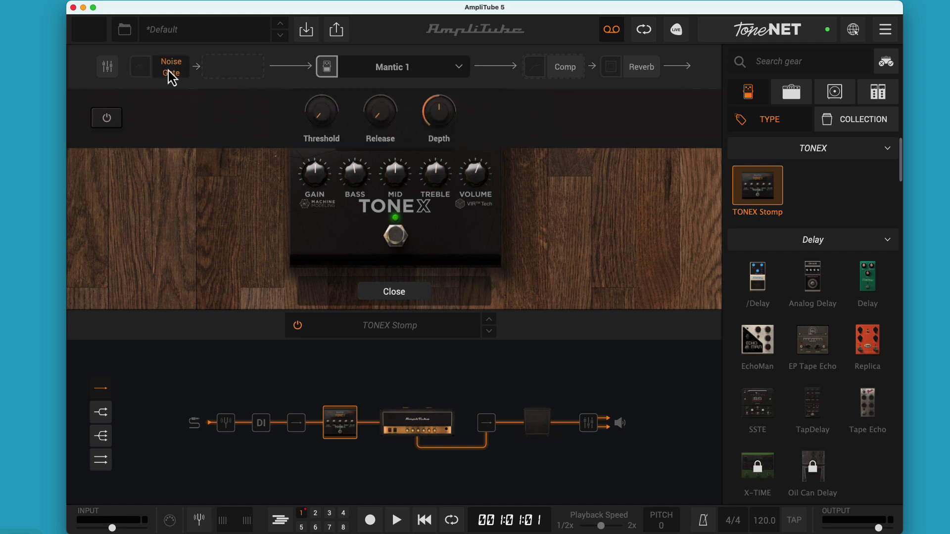
{"action": "left_click", "coordinate": [106, 119]}
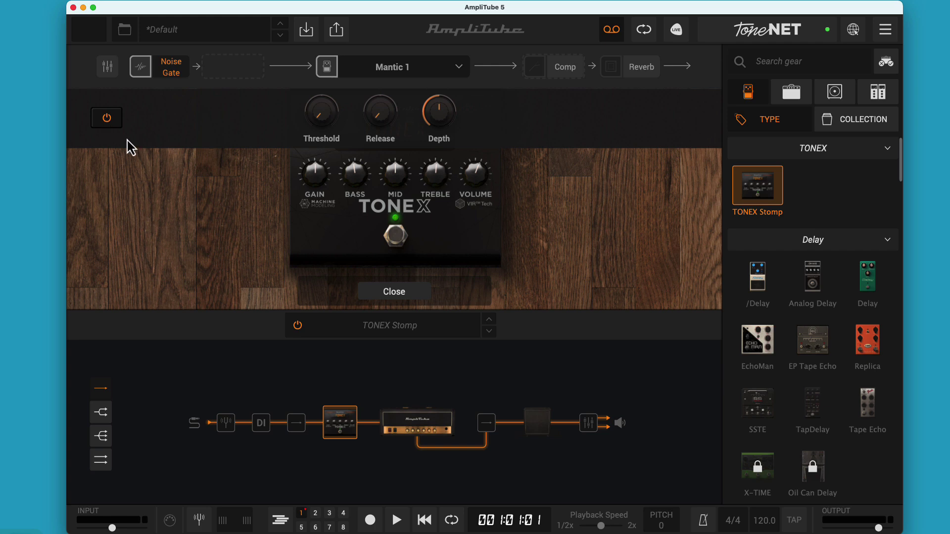
{"action": "left_click", "coordinate": [115, 125]}
{"action": "left_click", "coordinate": [116, 129]}
Toggle the TONEX Stomp bypass off and back on, leaving the pedal active
{"action": "left_click", "coordinate": [327, 70]}
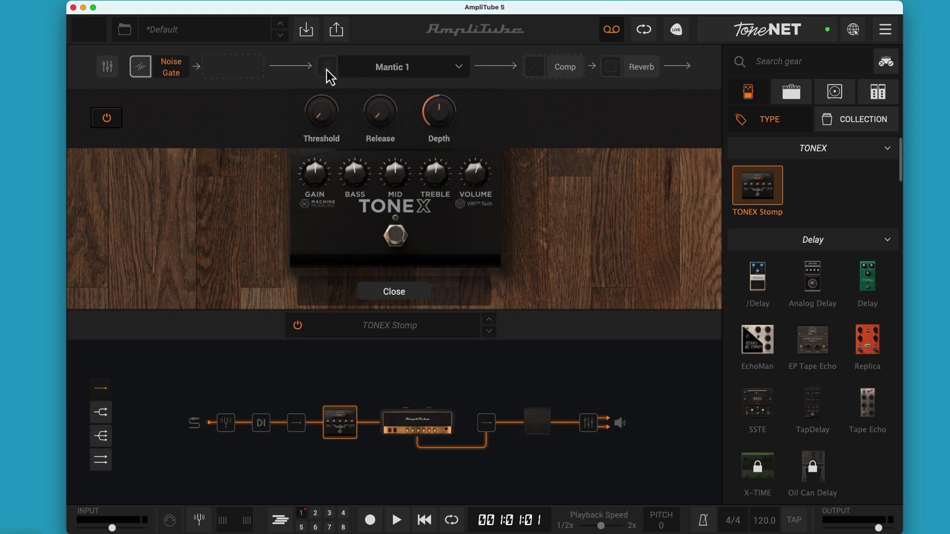
{"action": "left_click", "coordinate": [326, 70]}
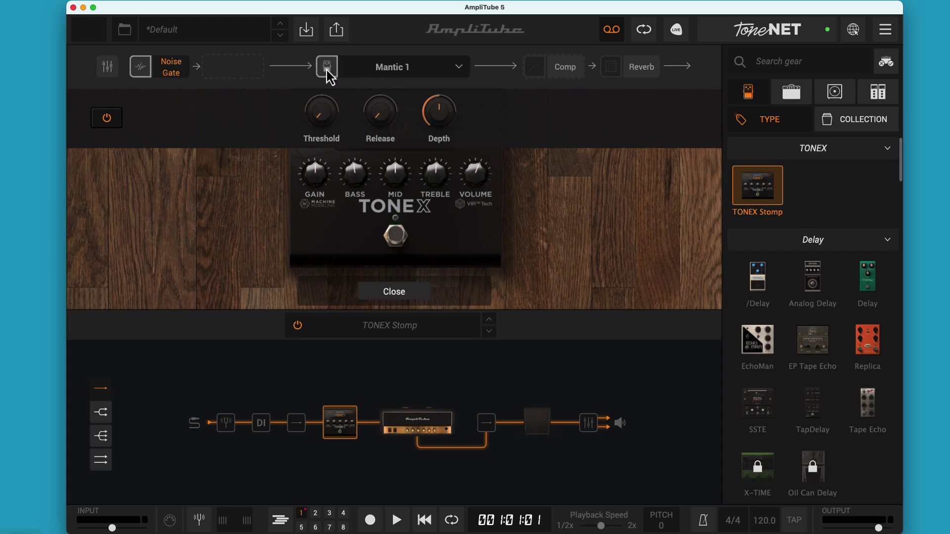
{"action": "left_click", "coordinate": [396, 239]}
{"action": "left_click", "coordinate": [398, 240]}
Switch on the TONEX Stomp's compressor and set it to POST, after the amp
{"action": "left_click", "coordinate": [565, 73]}
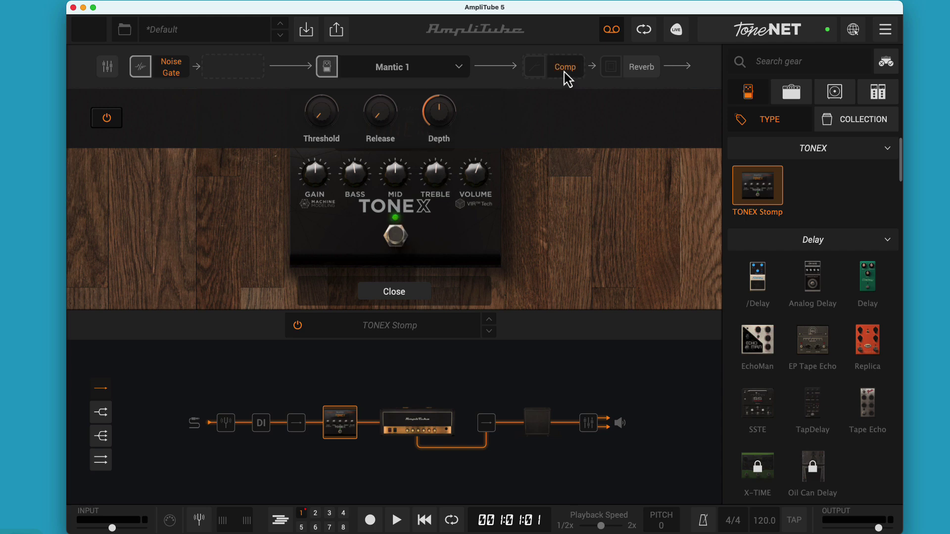
{"action": "left_click", "coordinate": [537, 73]}
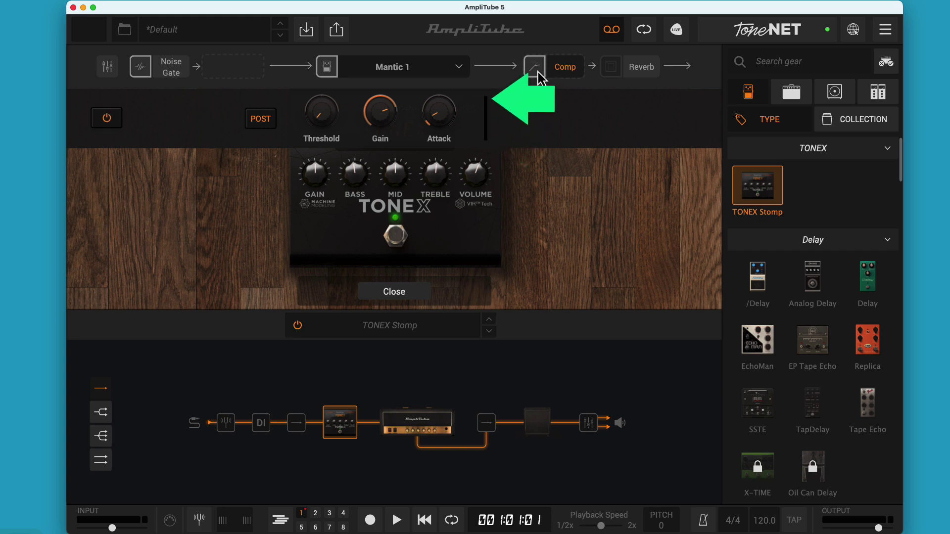
{"action": "left_click", "coordinate": [262, 121]}
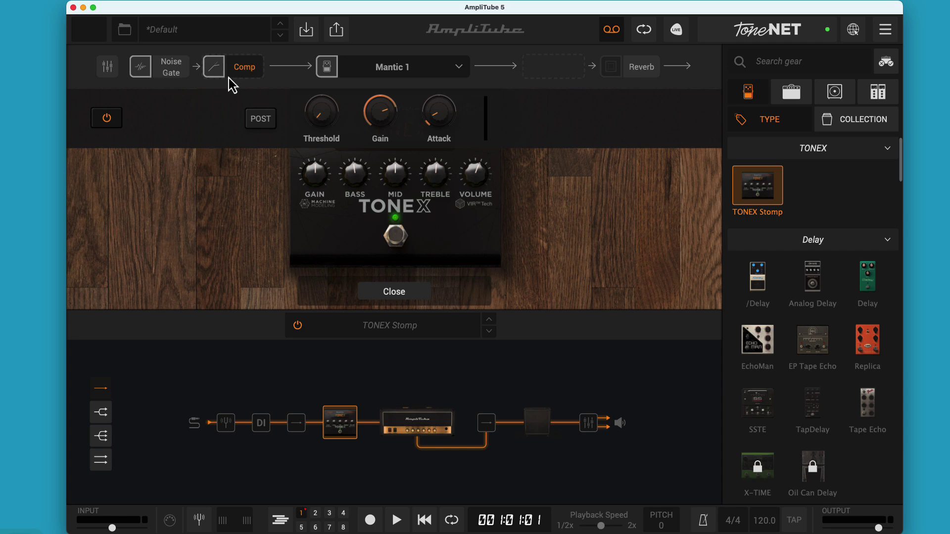
{"action": "left_click", "coordinate": [258, 119]}
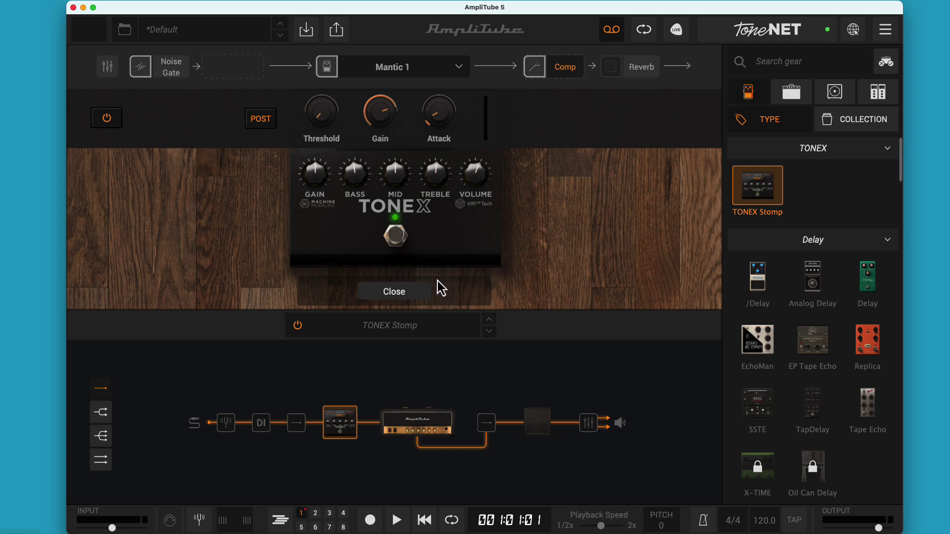
Keep the Reverb type on Room and adjust its Color knob
{"action": "left_click", "coordinate": [643, 74]}
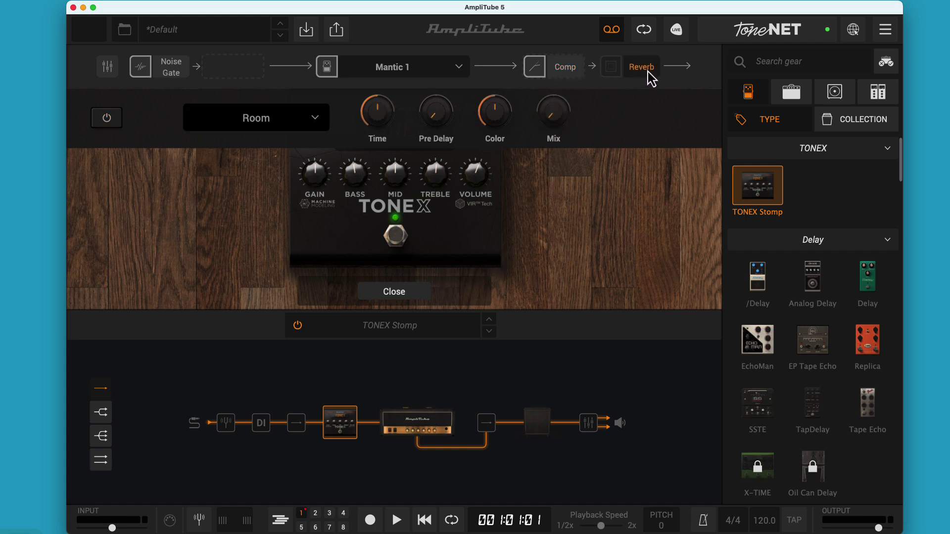
{"action": "left_click", "coordinate": [315, 122]}
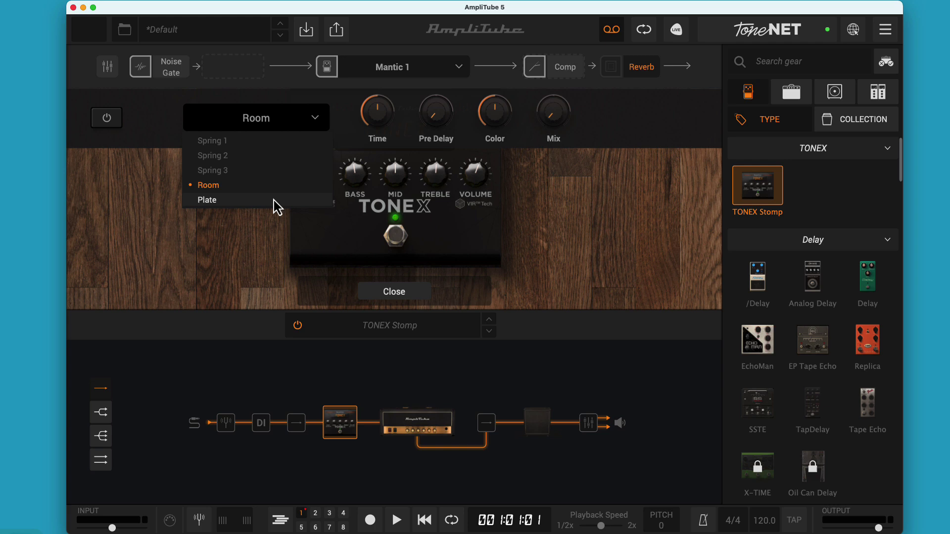
{"action": "left_click", "coordinate": [254, 227]}
{"action": "left_click_drag", "start_coordinate": [499, 123], "coordinate": [448, 168]}
Swap the Brit 8000 for the TONEX amp, accept the cab bypass warning, and show its tone models
{"action": "left_click", "coordinate": [390, 301]}
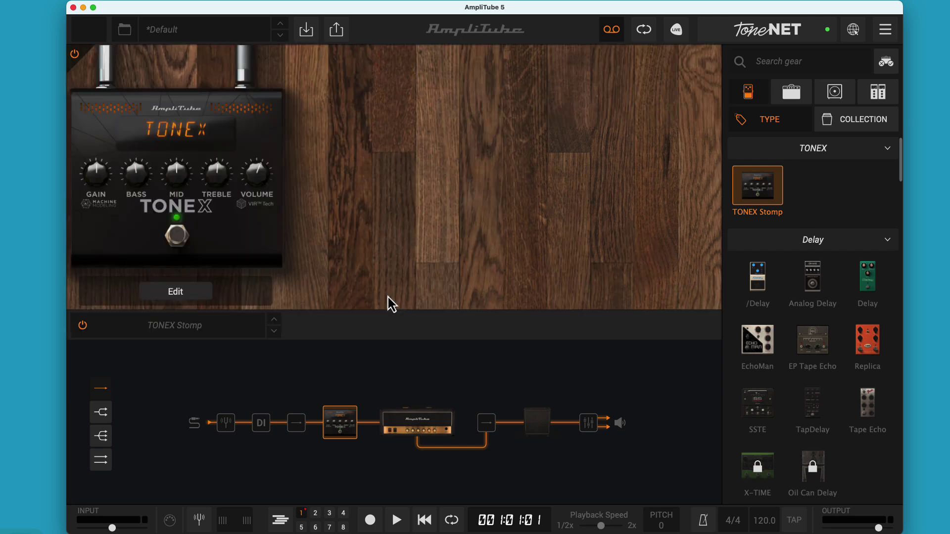
{"action": "left_click", "coordinate": [788, 97]}
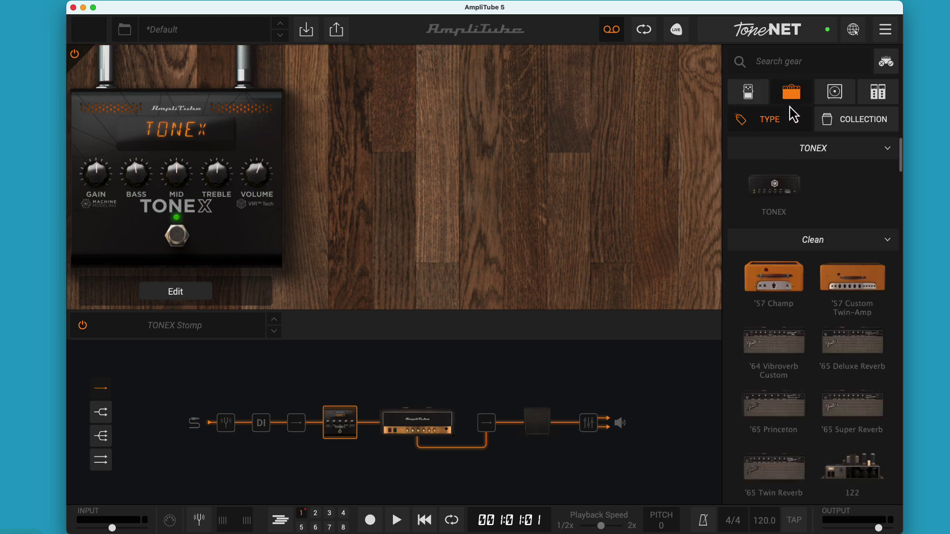
{"action": "left_click_drag", "start_coordinate": [775, 186], "coordinate": [427, 444]}
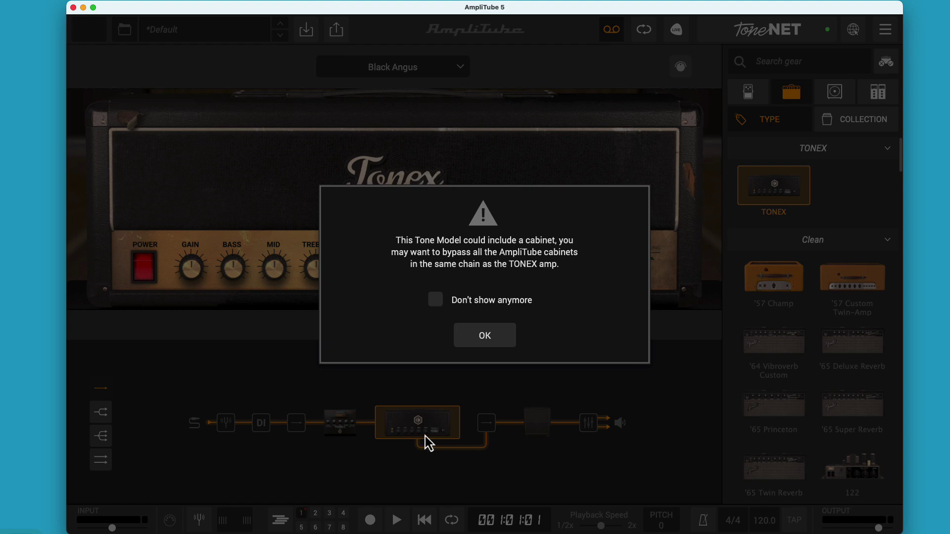
{"action": "left_click", "coordinate": [493, 340]}
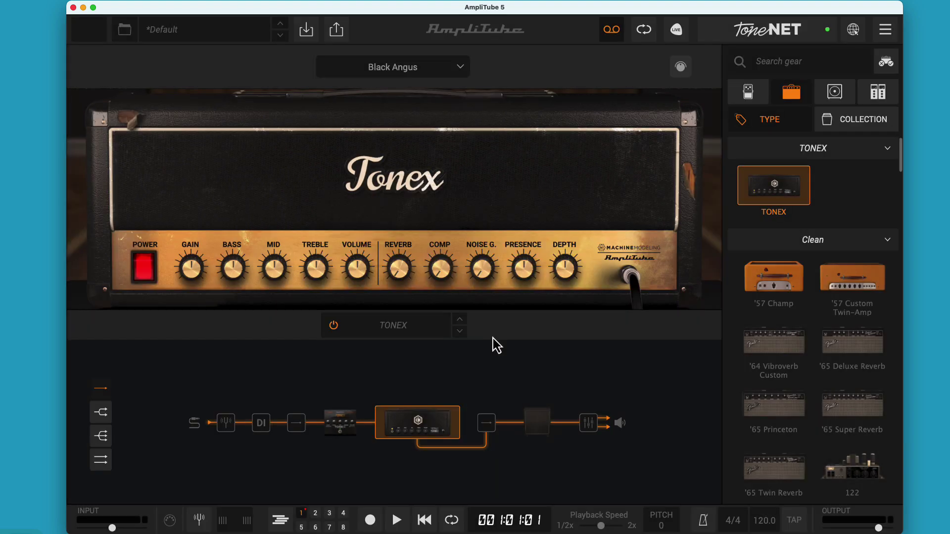
{"action": "left_click", "coordinate": [430, 69]}
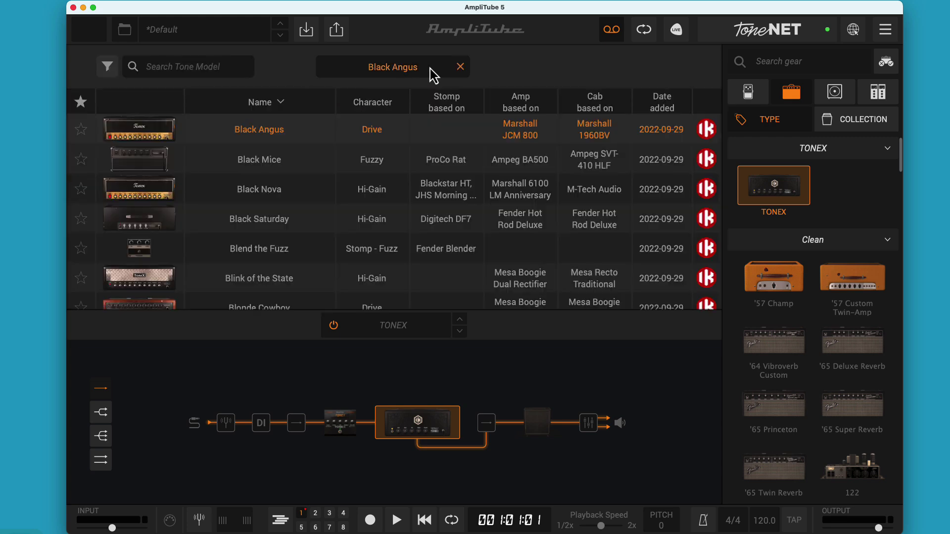
Try the tone-model Type filters (Amp and Cab, Stomp, Amp) and leave Complex Rig selected
{"action": "left_click", "coordinate": [108, 67]}
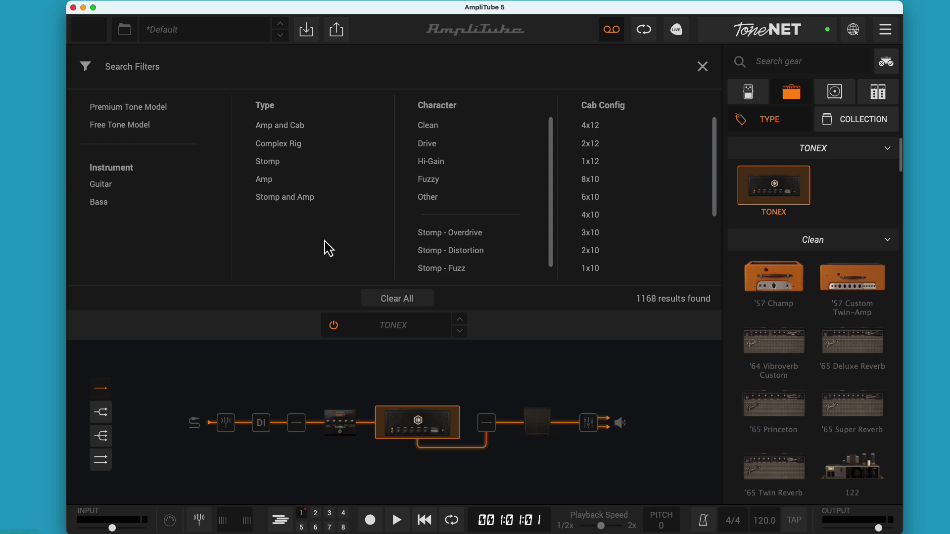
{"action": "left_click", "coordinate": [299, 129]}
{"action": "left_click", "coordinate": [291, 145]}
{"action": "left_click", "coordinate": [290, 125]}
{"action": "left_click", "coordinate": [276, 147]}
{"action": "left_click", "coordinate": [275, 163]}
{"action": "left_click", "coordinate": [275, 162]}
{"action": "left_click", "coordinate": [270, 181]}
{"action": "left_click", "coordinate": [270, 182]}
{"action": "left_click", "coordinate": [275, 200]}
{"action": "left_click", "coordinate": [272, 196]}
{"action": "left_click", "coordinate": [279, 145]}
{"action": "left_click", "coordinate": [703, 66]}
Sort the tone-model table by Character, stomp, amp, then Name
{"action": "left_click", "coordinate": [372, 103]}
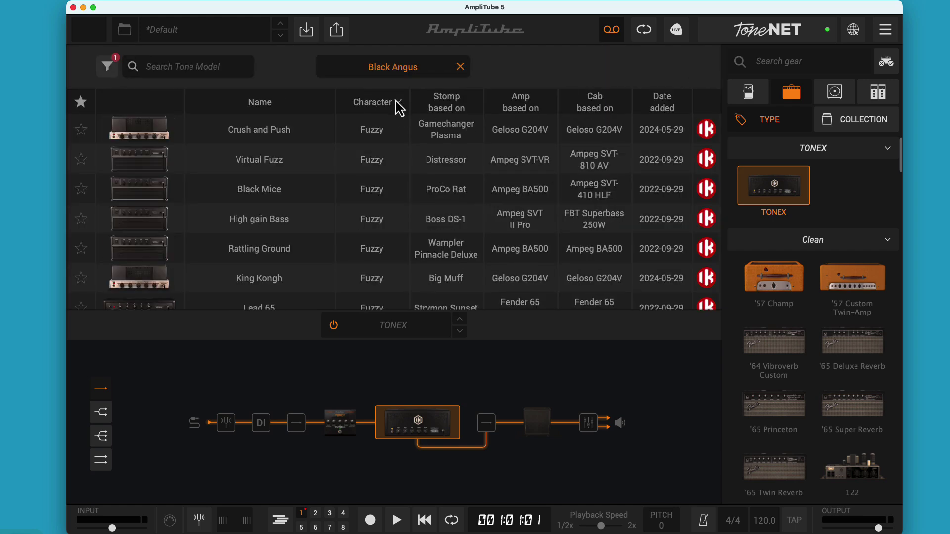
{"action": "left_click", "coordinate": [451, 105]}
{"action": "left_click", "coordinate": [518, 108]}
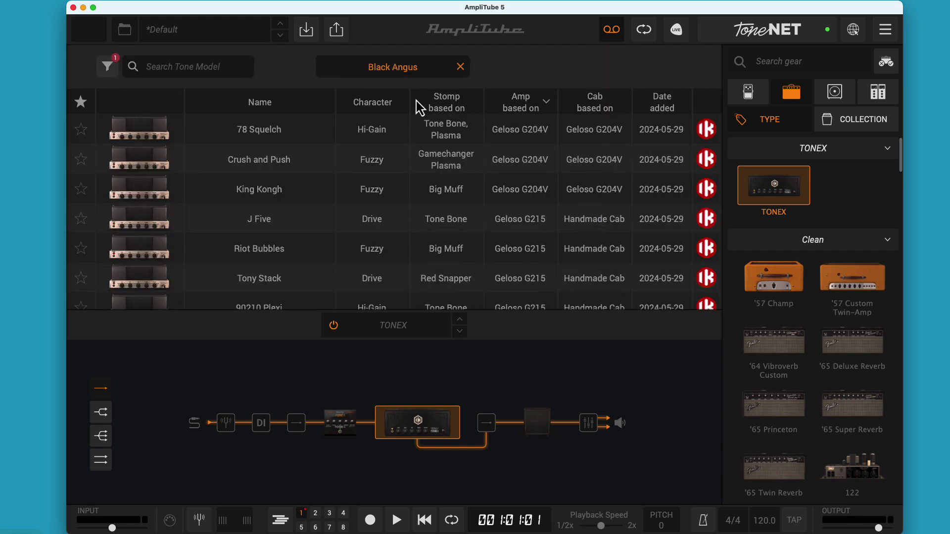
{"action": "left_click", "coordinate": [291, 102]}
Search tone models for 'digi' and load Banging Head
{"action": "left_click", "coordinate": [184, 66]}
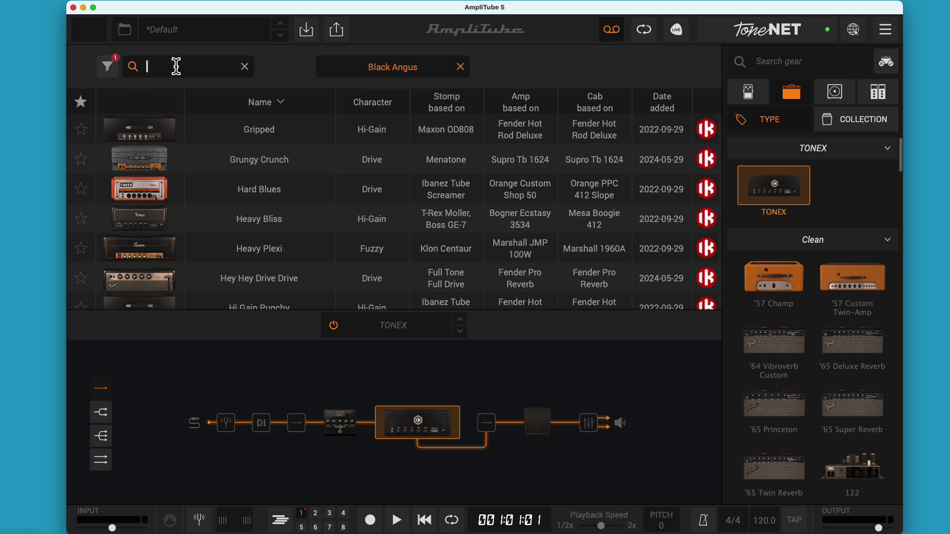
{"action": "type", "text": "digi"}
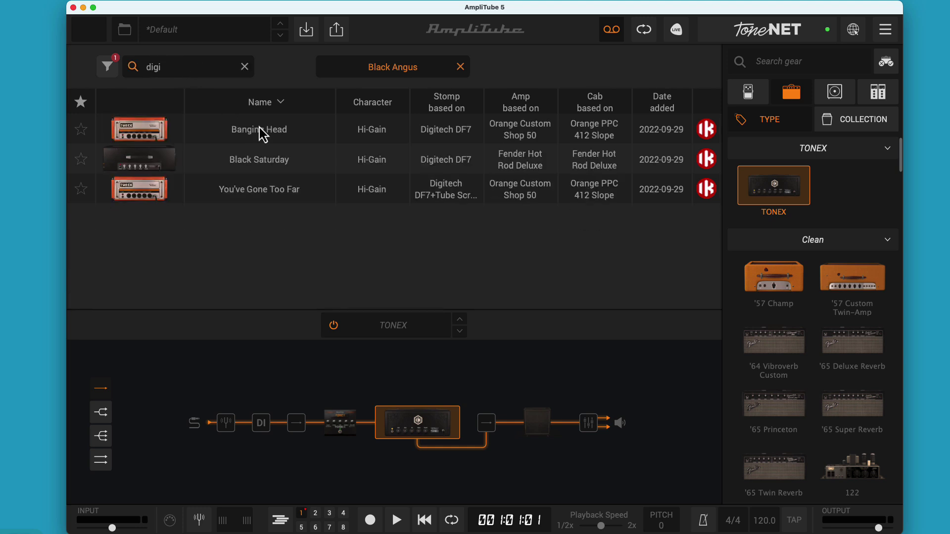
{"action": "left_click", "coordinate": [260, 130]}
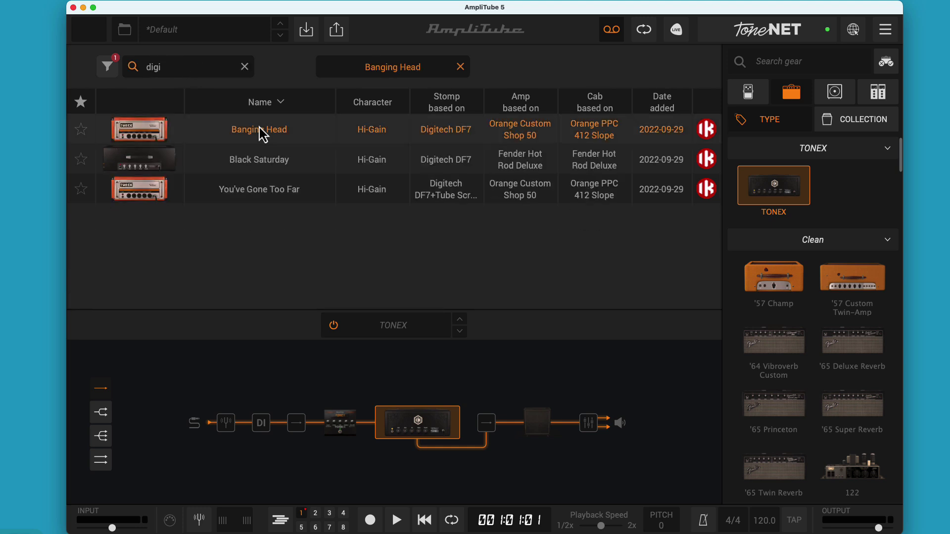
In the chain overview, bypass the AmpliTube cabinet, briefly re-enable it, then bypass it again
{"action": "left_click", "coordinate": [459, 69]}
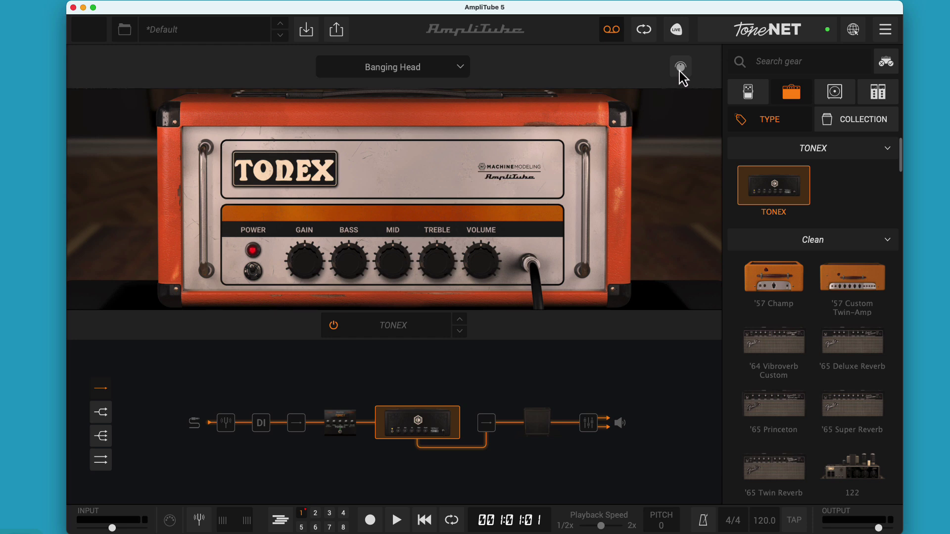
{"action": "left_click", "coordinate": [679, 72]}
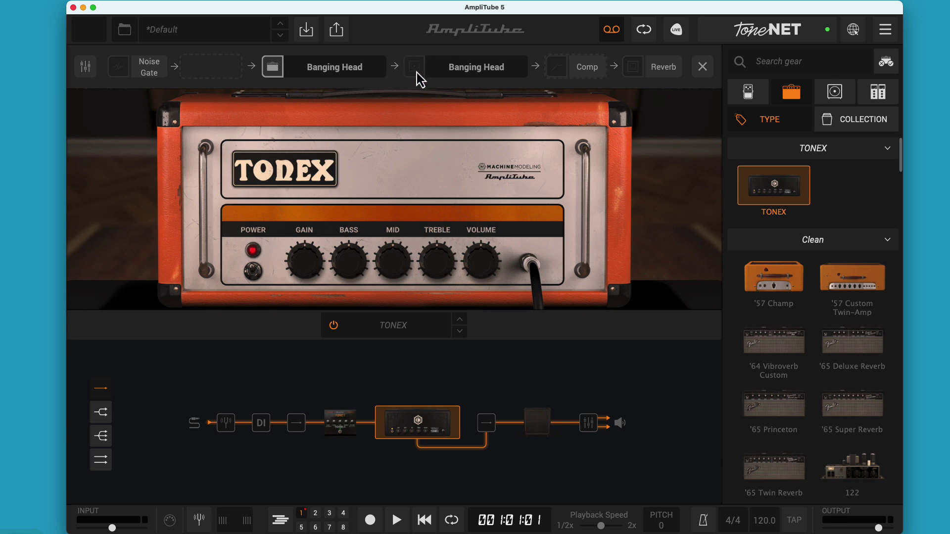
{"action": "right_click", "coordinate": [538, 425]}
{"action": "left_click", "coordinate": [554, 451]}
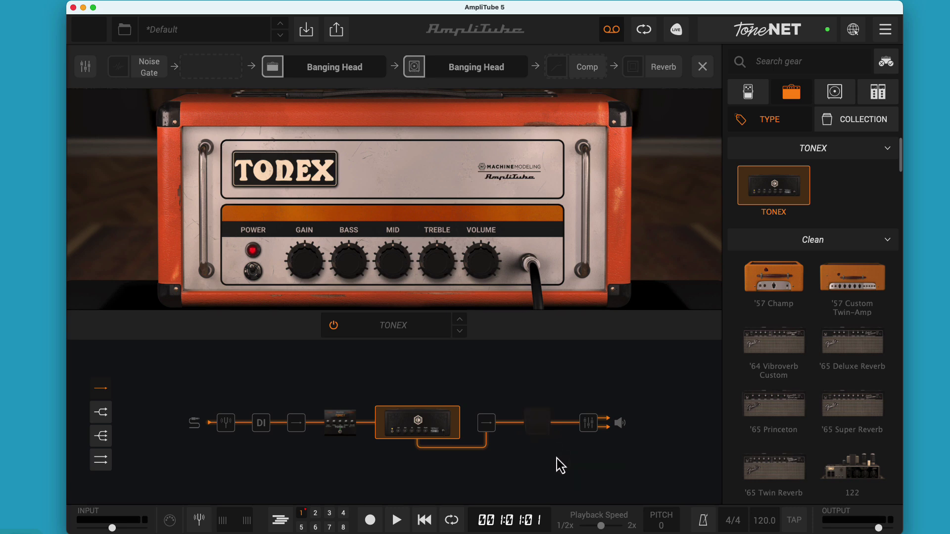
{"action": "right_click", "coordinate": [539, 426]}
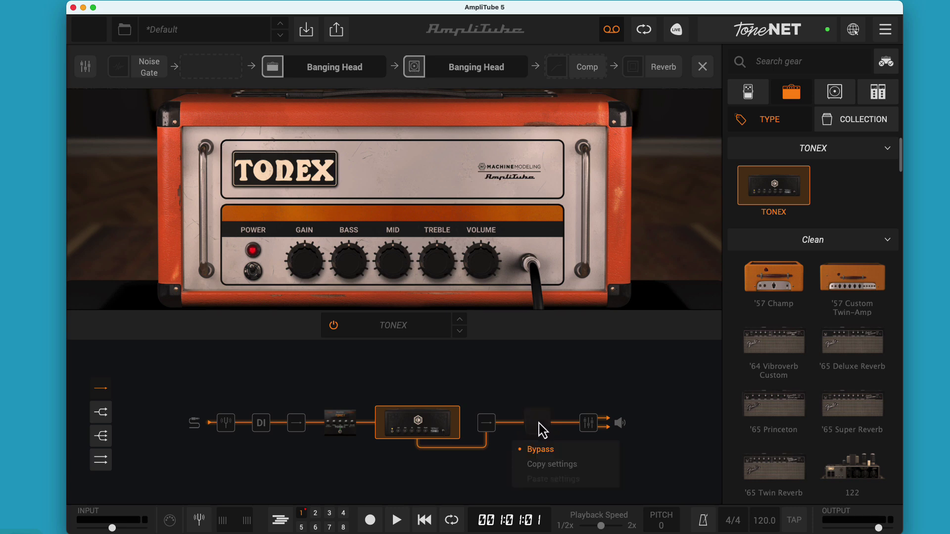
{"action": "left_click", "coordinate": [553, 451]}
{"action": "right_click", "coordinate": [539, 419]}
{"action": "left_click", "coordinate": [543, 447]}
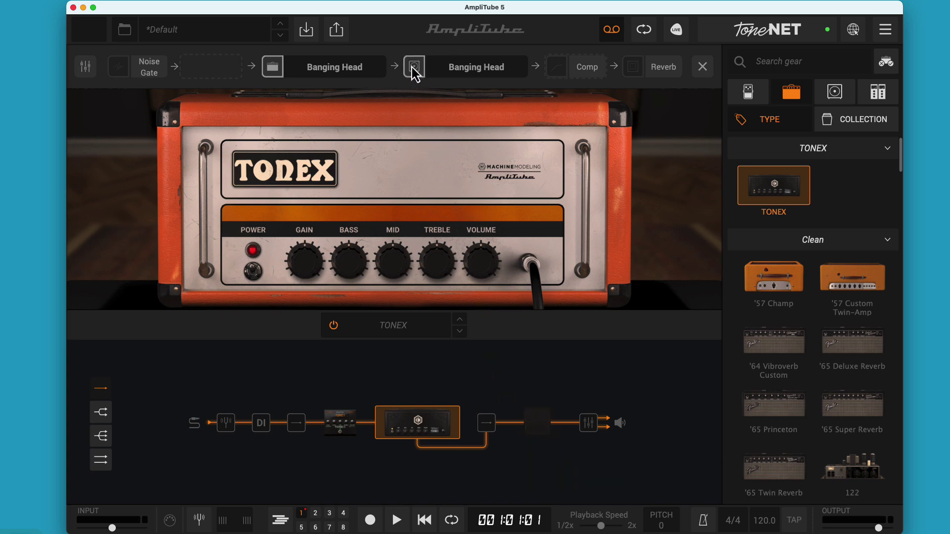
{"action": "left_click", "coordinate": [703, 67]}
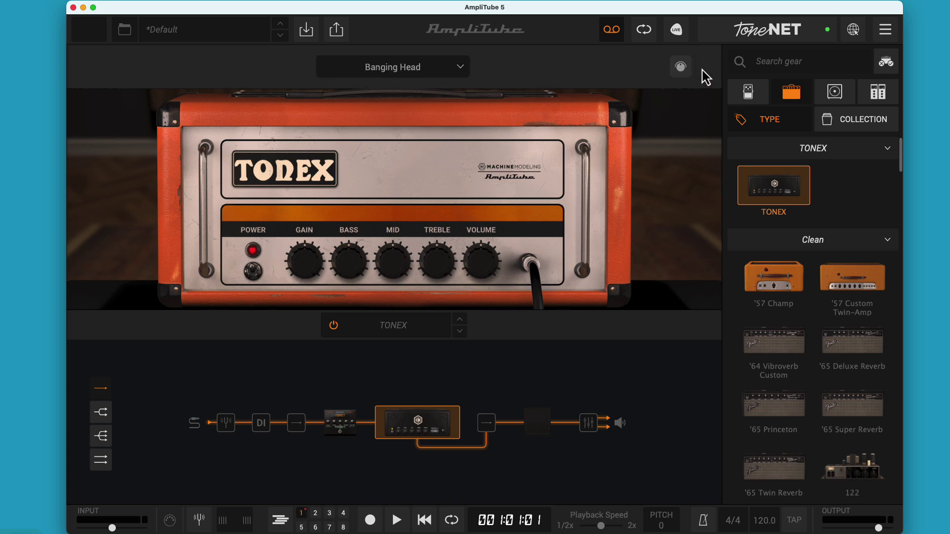